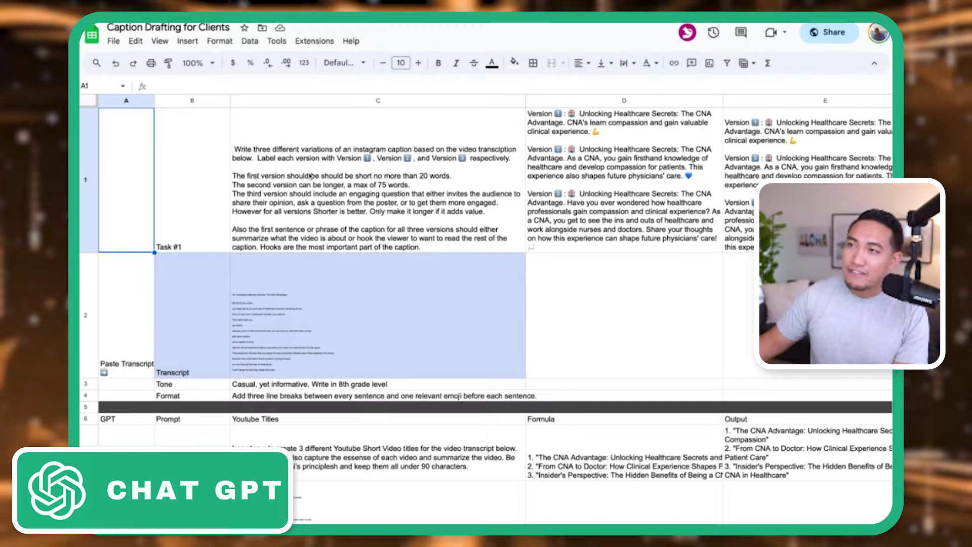
# Review the caption prompt, pasted transcript, Task #1 label and YouTube-title GPT formula cells.
pyautogui.click(302, 158)
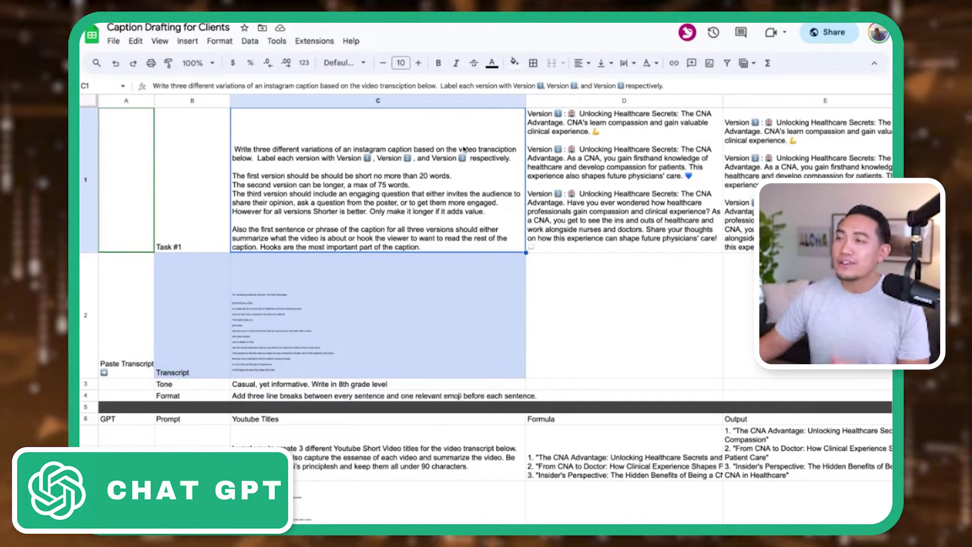
pyautogui.click(305, 274)
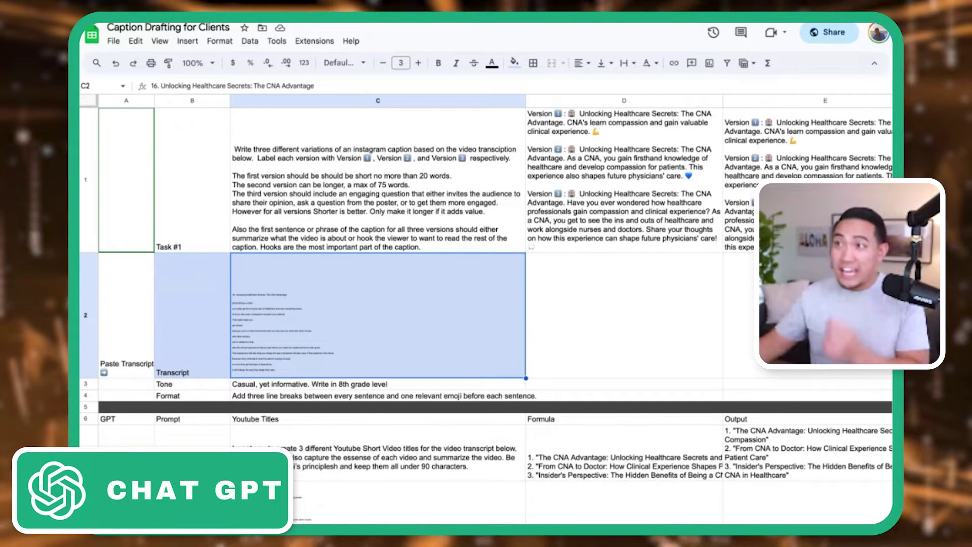
pyautogui.click(277, 147)
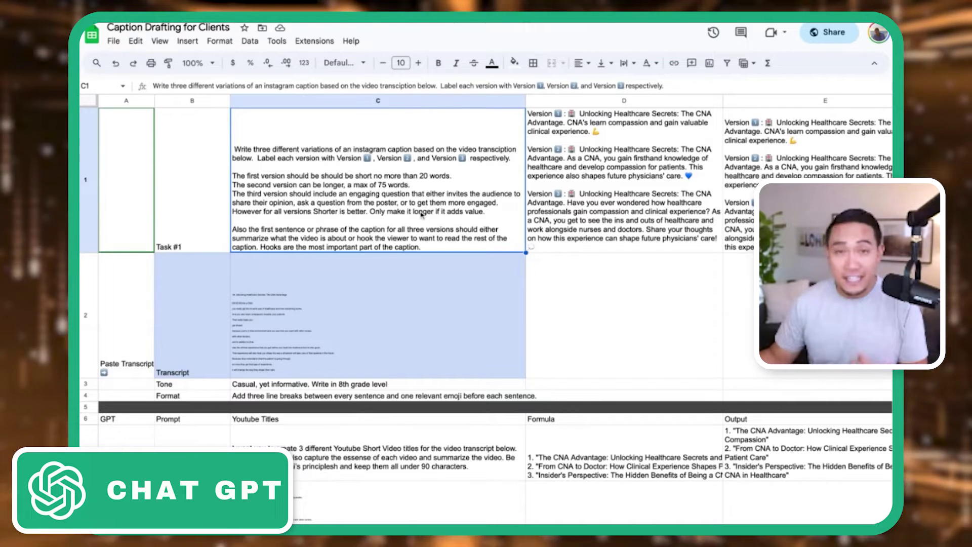
pyautogui.click(695, 175)
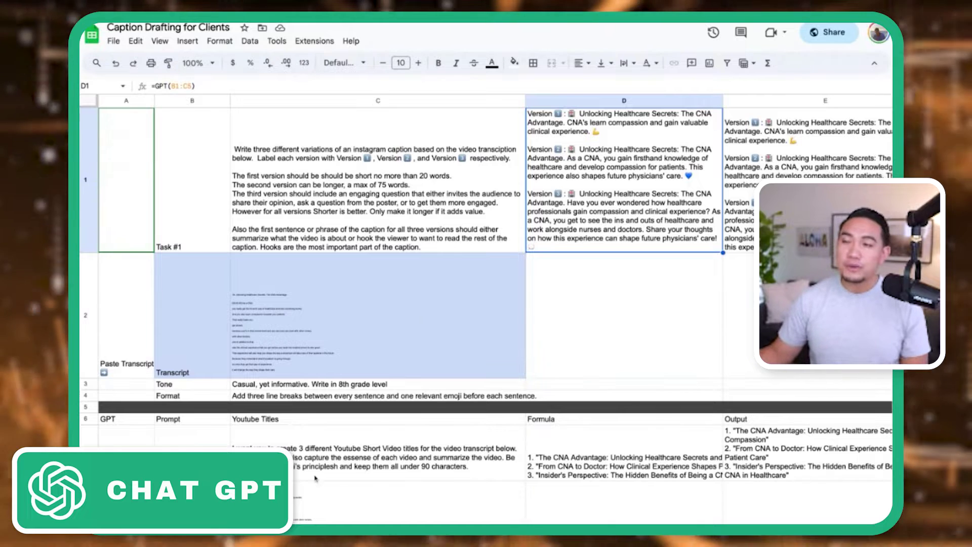
pyautogui.click(342, 506)
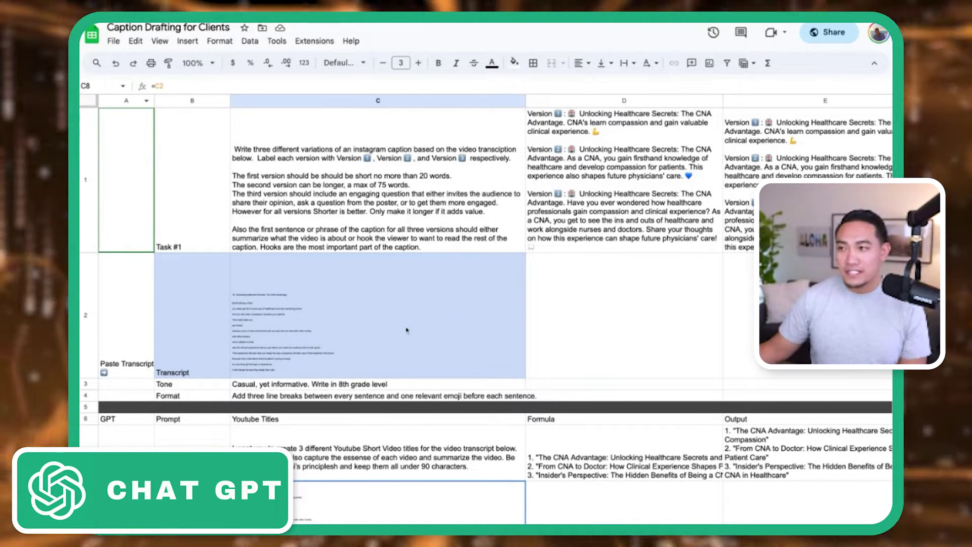
pyautogui.click(184, 432)
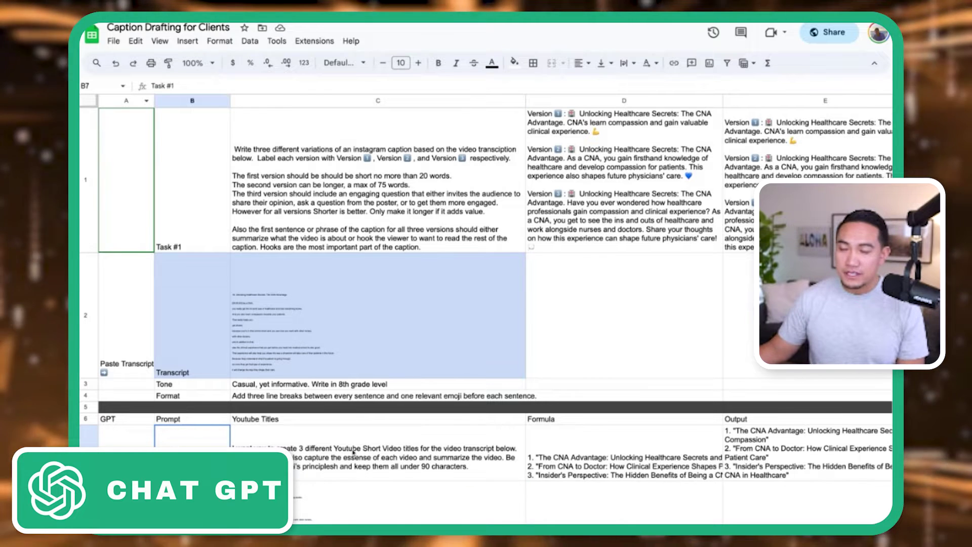
pyautogui.click(653, 454)
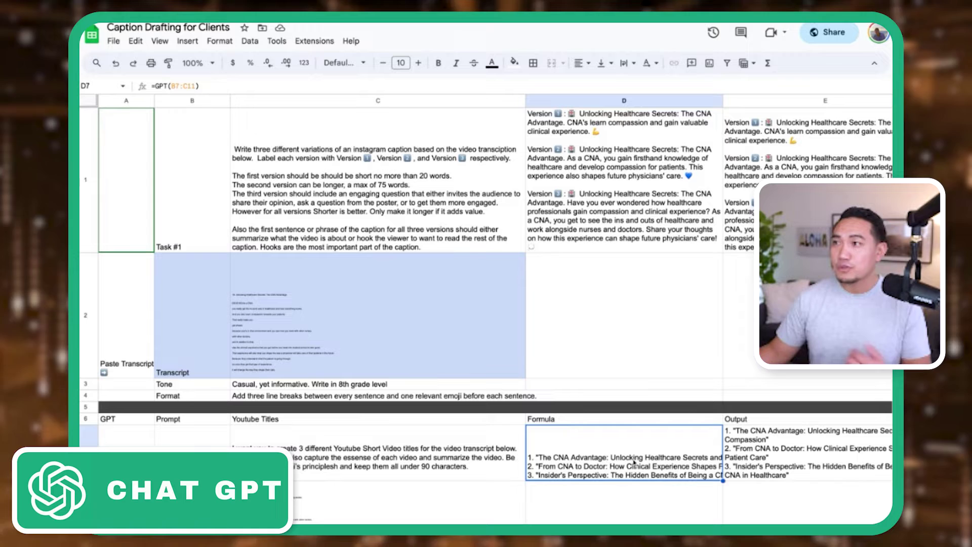
# Re-enter the =GPT(B1:C5) formula in D1 so the three captions regenerate.
pyautogui.click(610, 224)
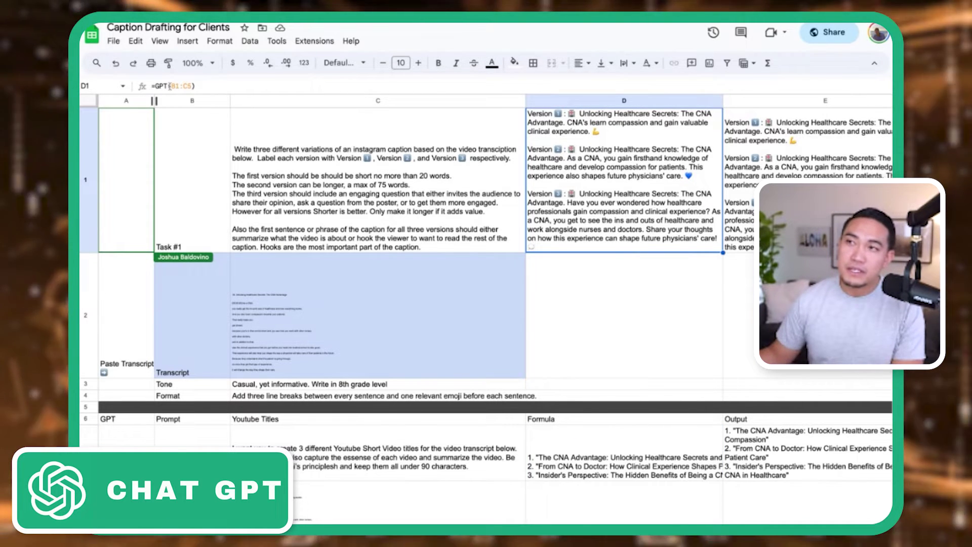
pyautogui.press('Return')
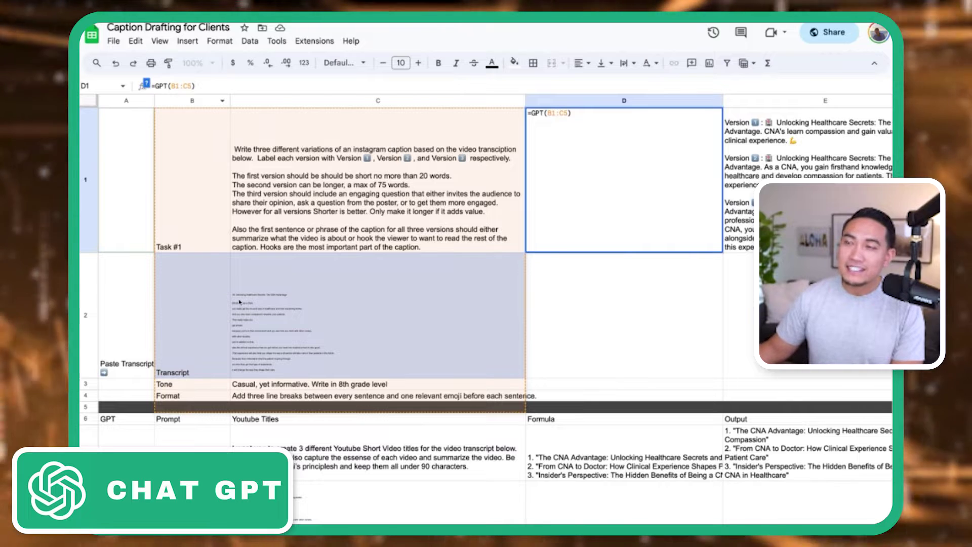
pyautogui.press('Return')
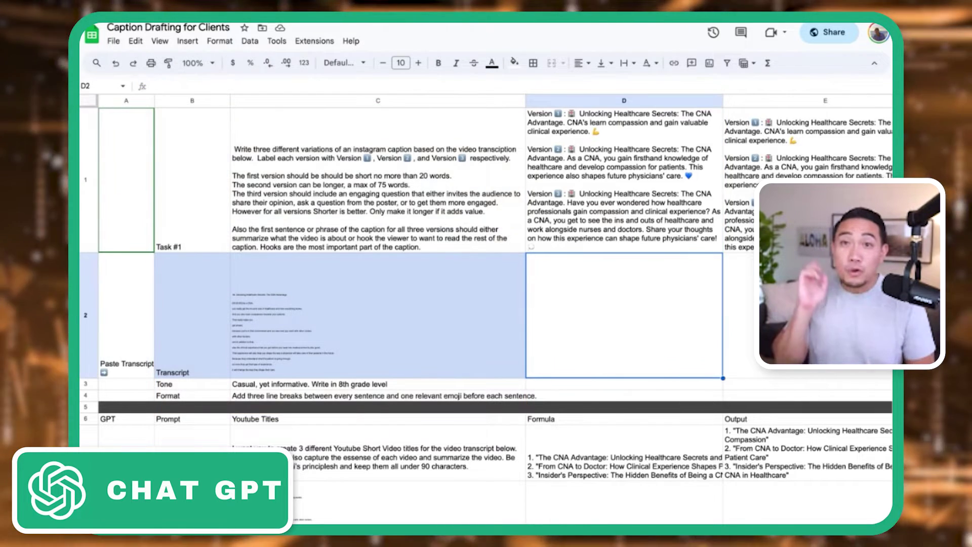
pyautogui.click(619, 211)
# Browse the Data menu and the Extensions > GPT for Sheets options, then close them.
pyautogui.click(250, 41)
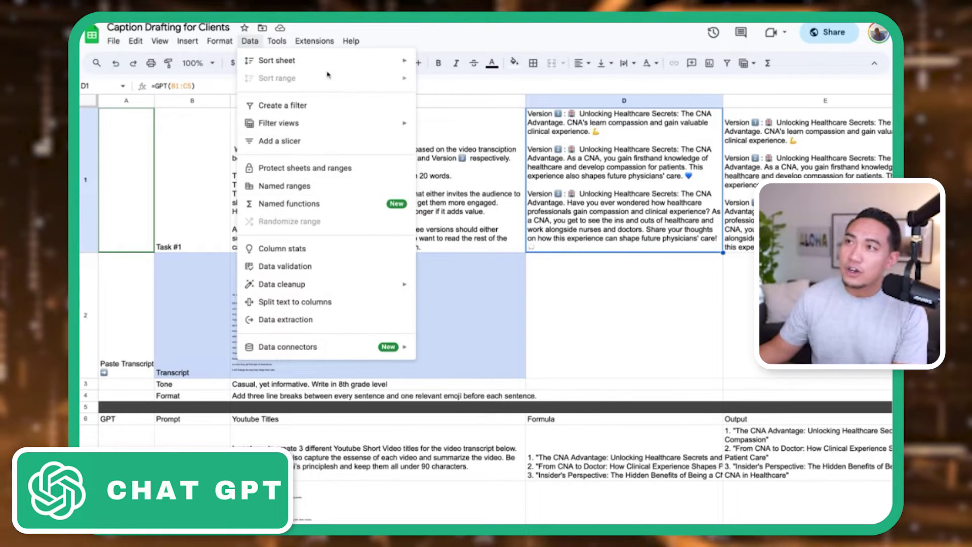
pyautogui.click(315, 41)
pyautogui.moveTo(372, 250)
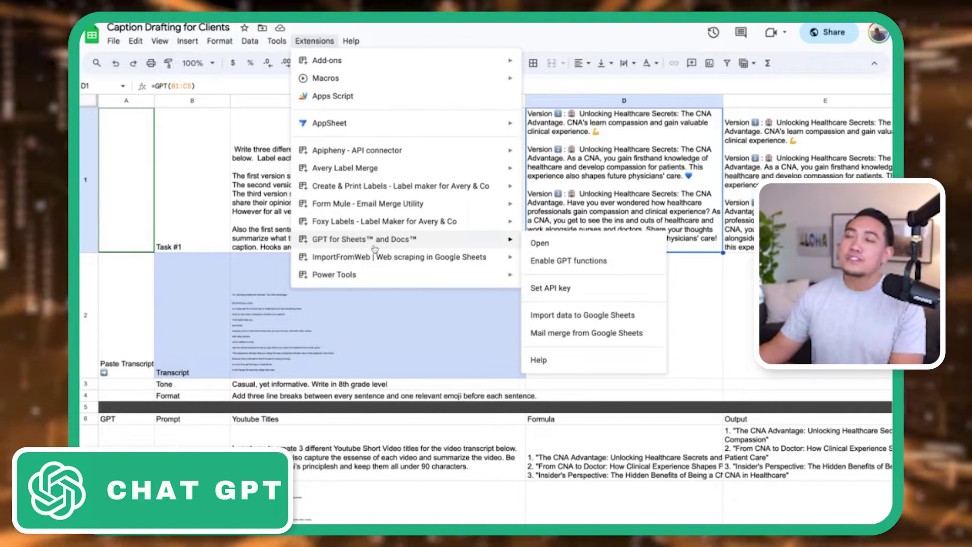
pyautogui.click(233, 266)
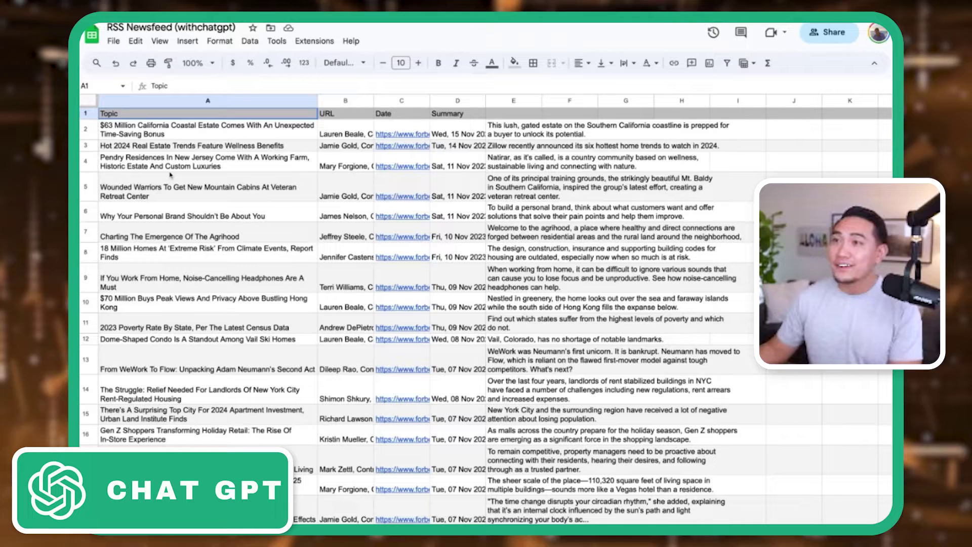
# Inspect the first feed article's topic, author, link and summary, then show A2's Redfin IMPORTFEED formula.
pyautogui.click(151, 135)
pyautogui.click(348, 133)
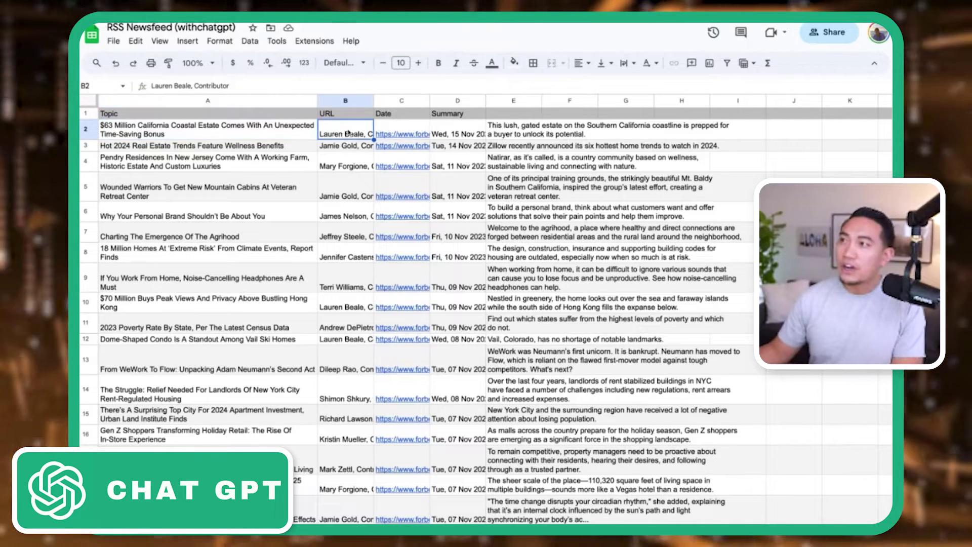
pyautogui.click(397, 128)
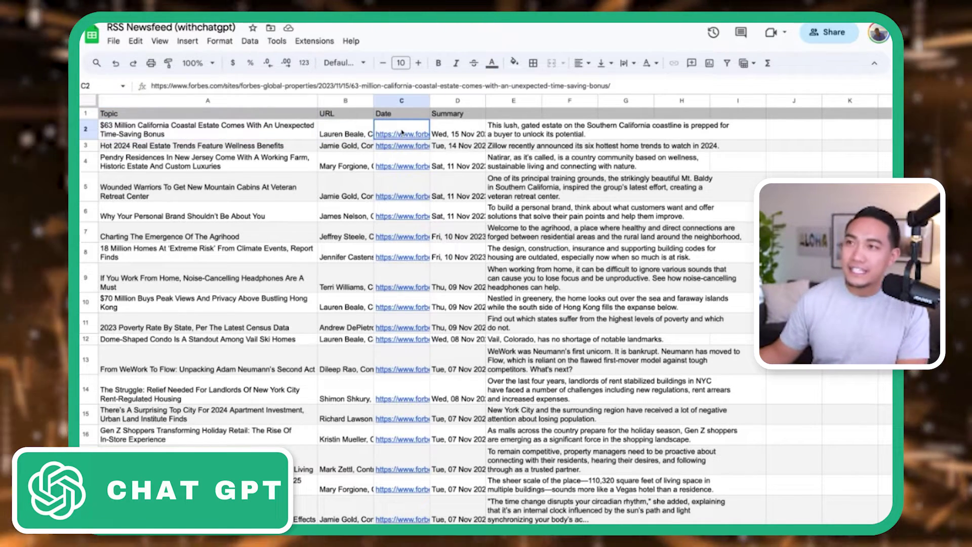
pyautogui.click(490, 125)
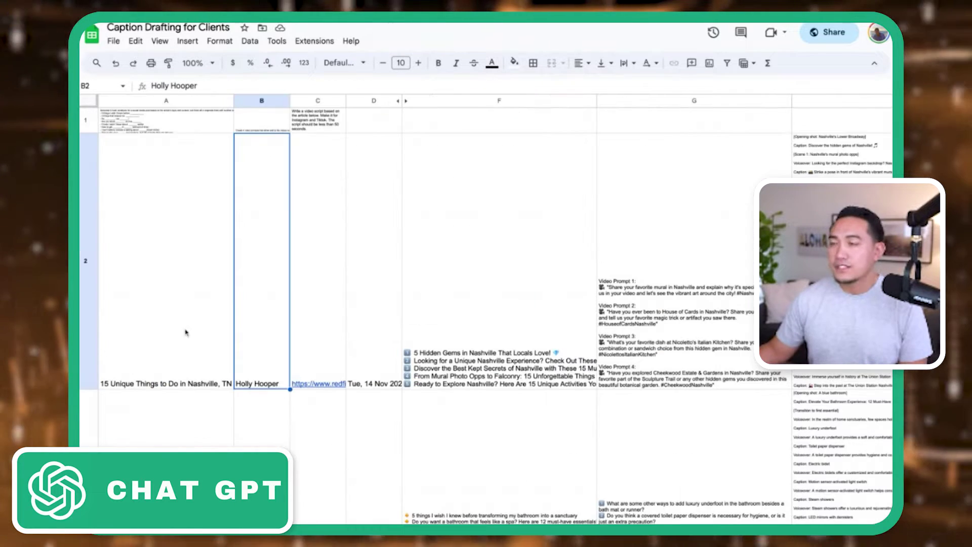
pyautogui.click(178, 333)
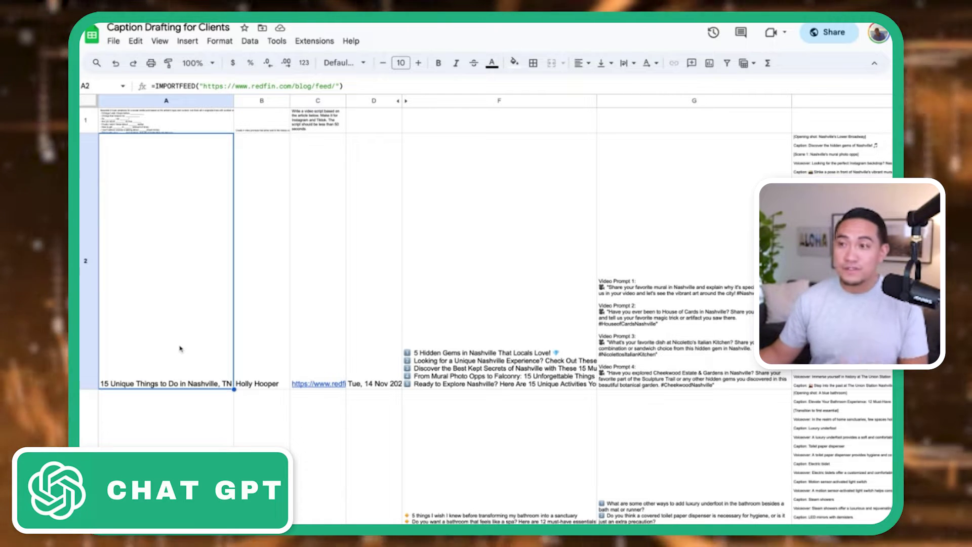
pyautogui.click(183, 423)
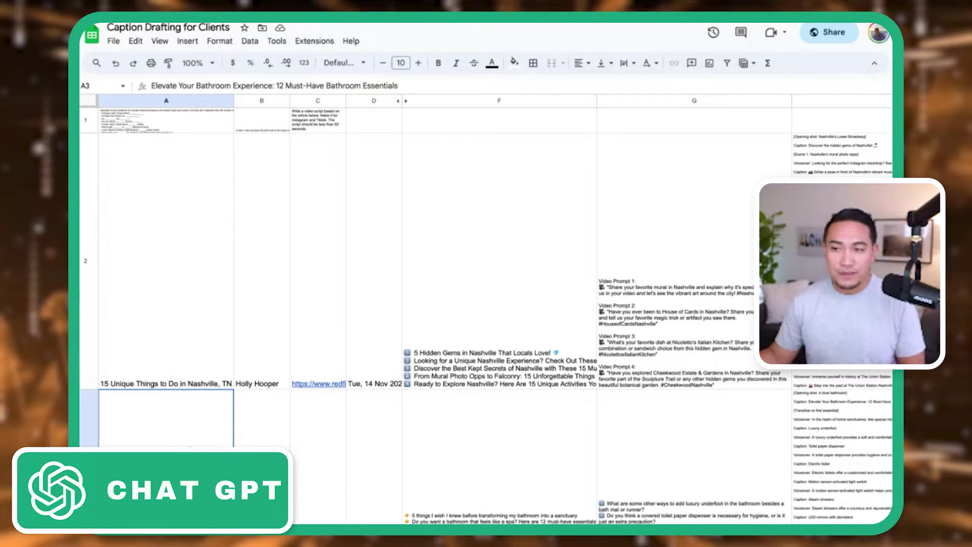
pyautogui.click(369, 273)
pyautogui.hotkey('shift', 'Left')
pyautogui.hotkey('shift', 'Left')
pyautogui.hotkey('shift', 'Down')
pyautogui.hotkey('shift', 'Left')
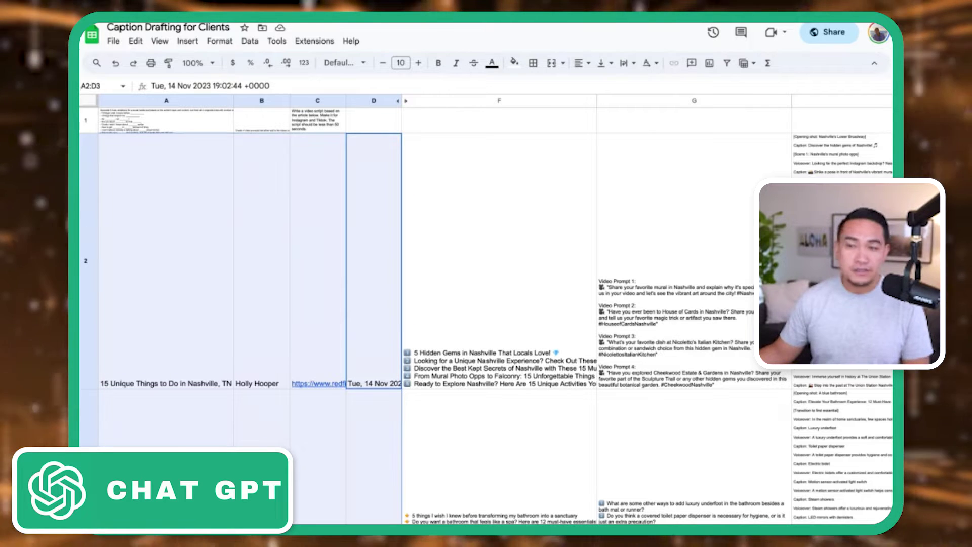
pyautogui.click(470, 294)
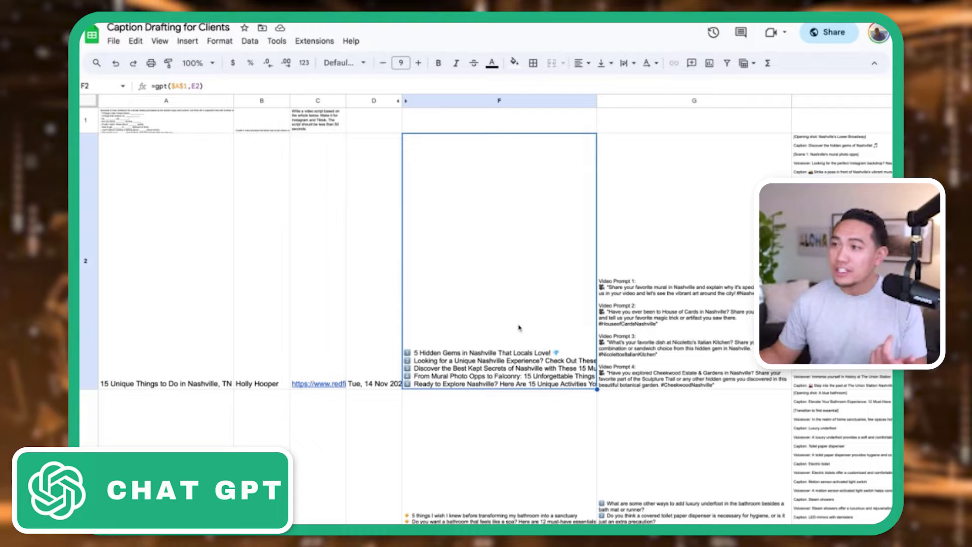
pyautogui.click(137, 127)
# Set A1's font size to 12 and fill its prompt across to D1.
pyautogui.click(400, 63)
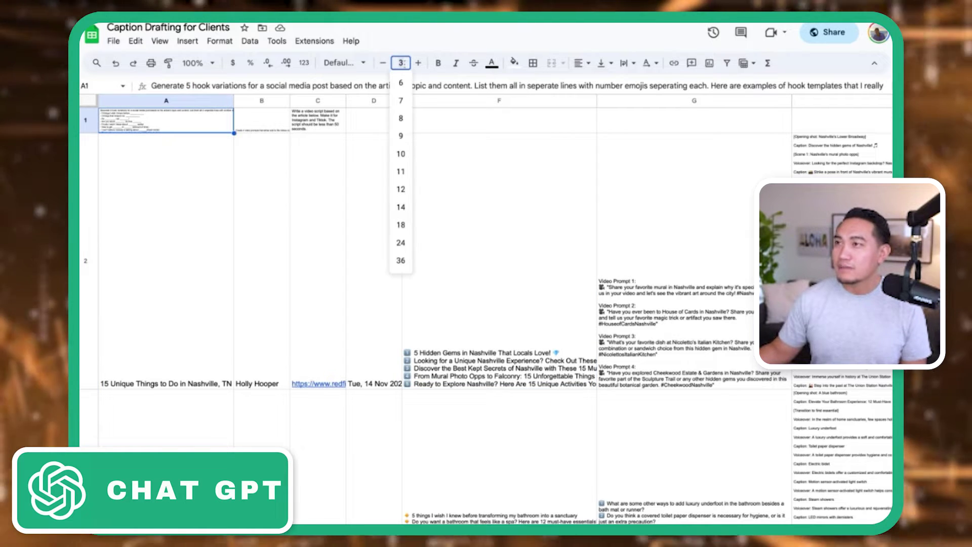
pyautogui.write('12')
pyautogui.press('Return')
pyautogui.moveTo(234, 132); pyautogui.dragTo(395, 127)
# Expand the formula bar to read the full hook-template prompt, then collapse it and shrink the font.
pyautogui.click(329, 90)
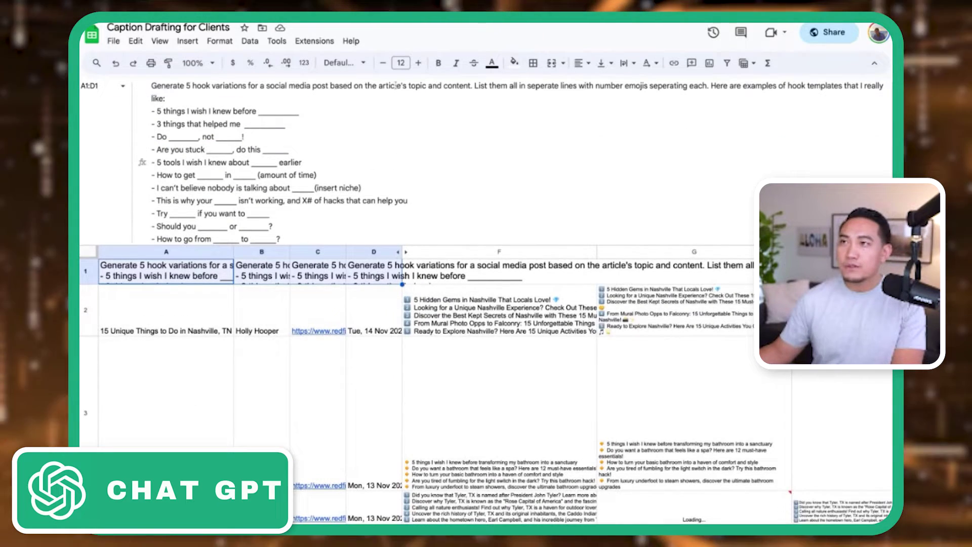
pyautogui.click(375, 85)
pyautogui.hotkey('shift', 'Down')
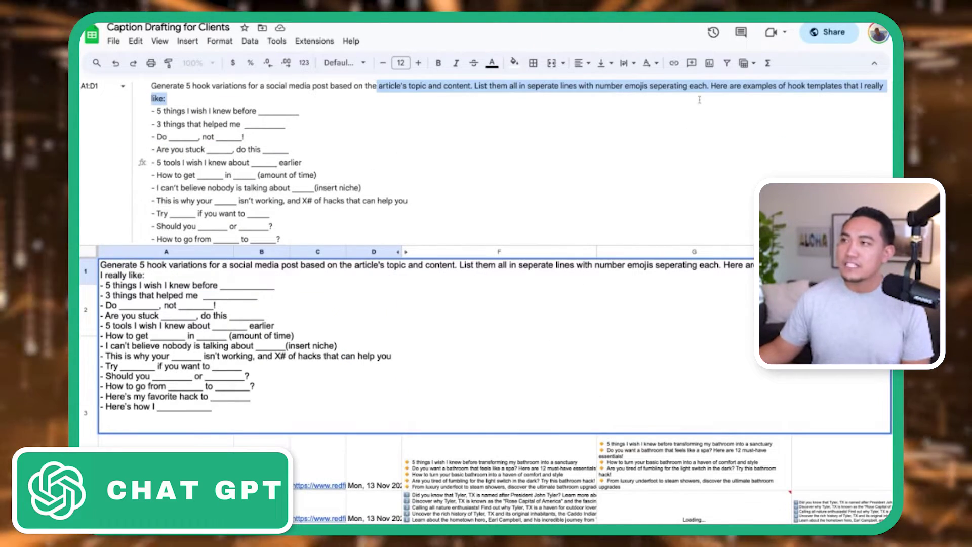
pyautogui.click(740, 86)
pyautogui.hotkey('shift', 'Down')
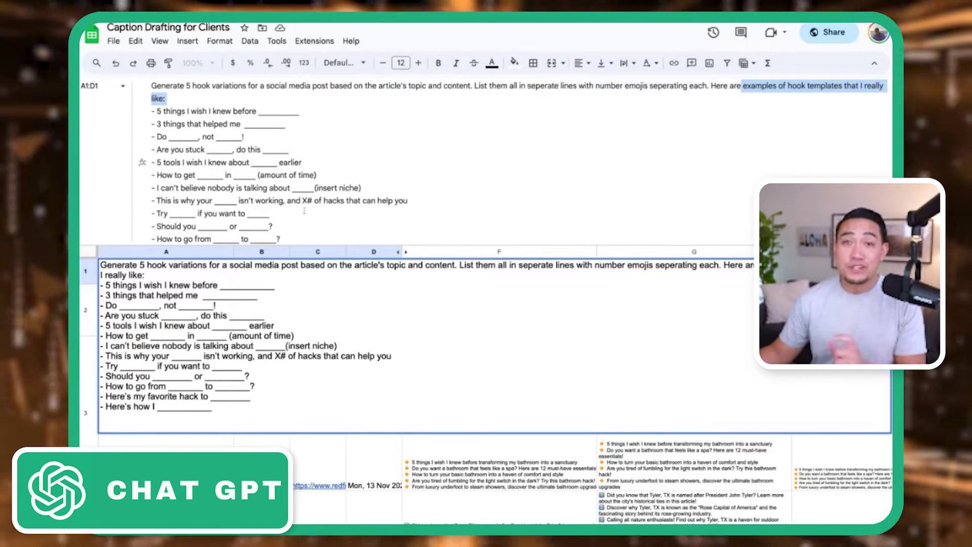
pyautogui.moveTo(362, 245); pyautogui.dragTo(366, 123)
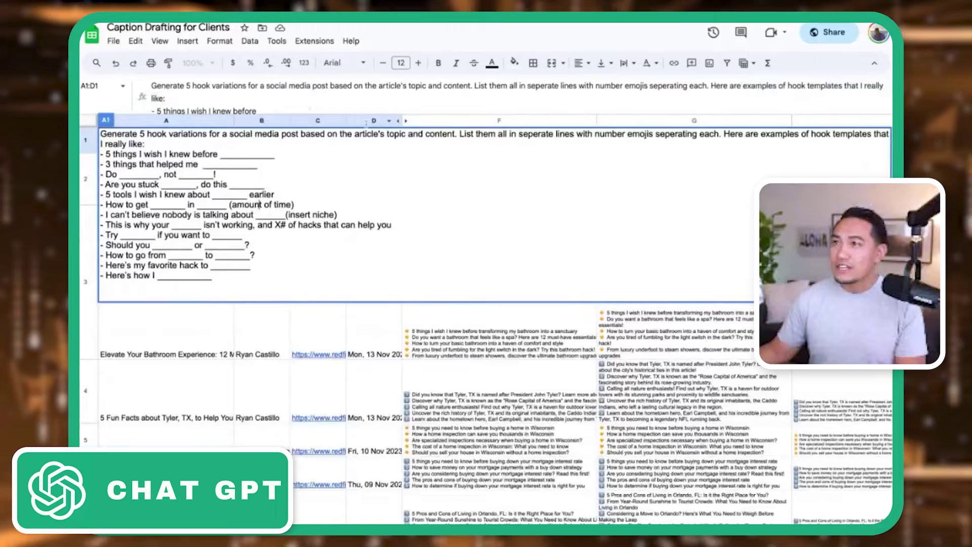
pyautogui.click(401, 63)
pyautogui.click(400, 136)
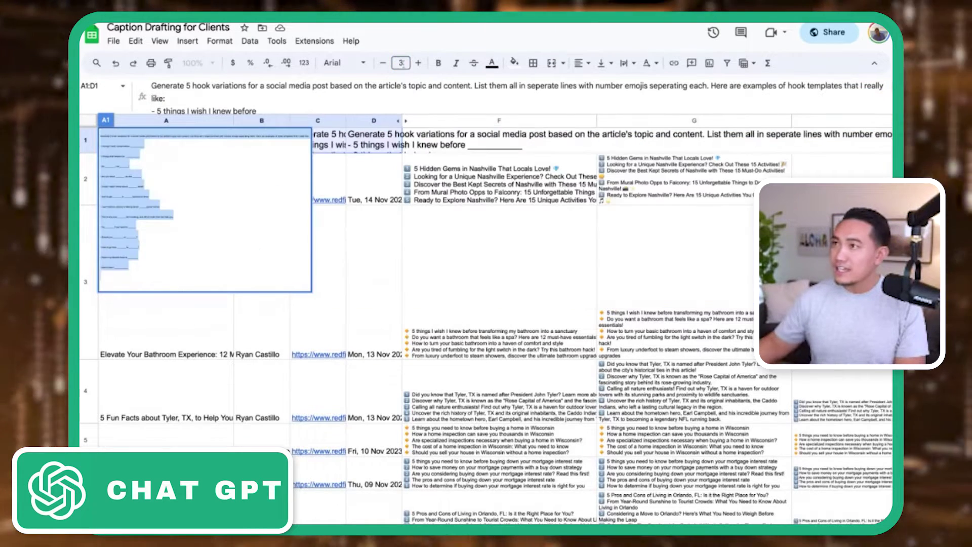
pyautogui.click(491, 183)
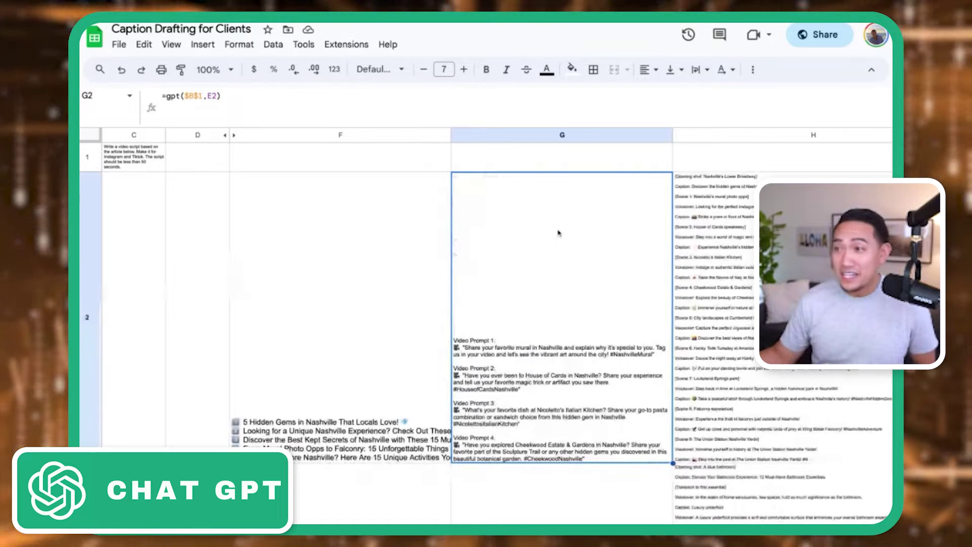
pyautogui.click(552, 482)
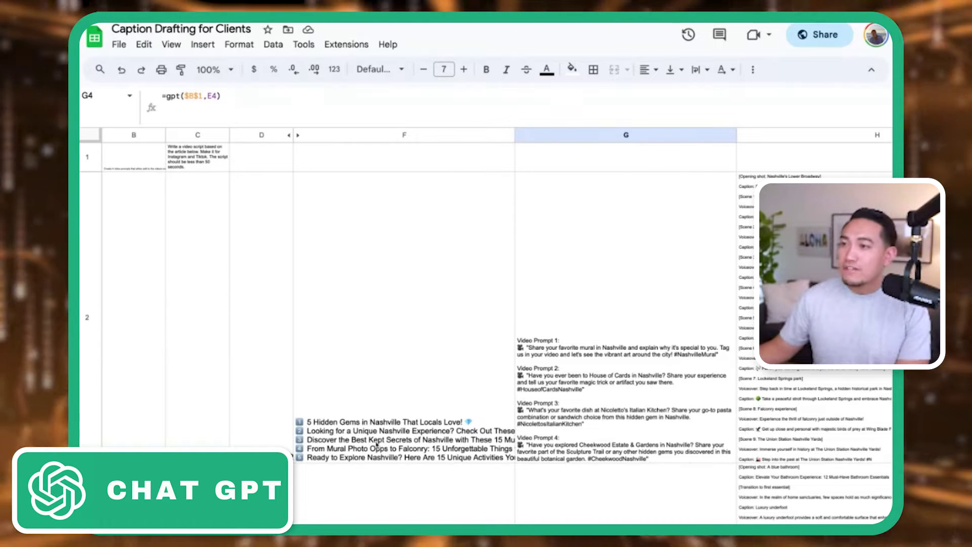
pyautogui.click(404, 343)
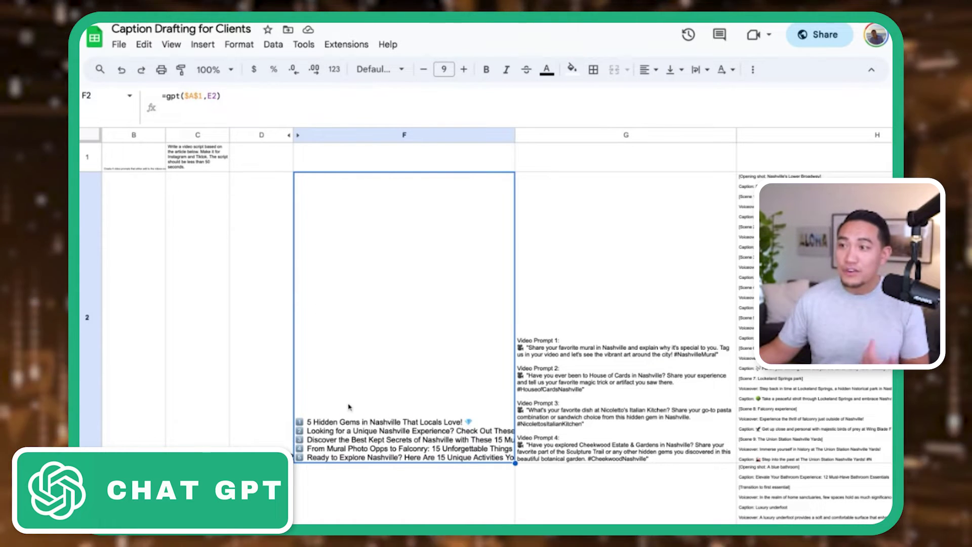
pyautogui.click(142, 155)
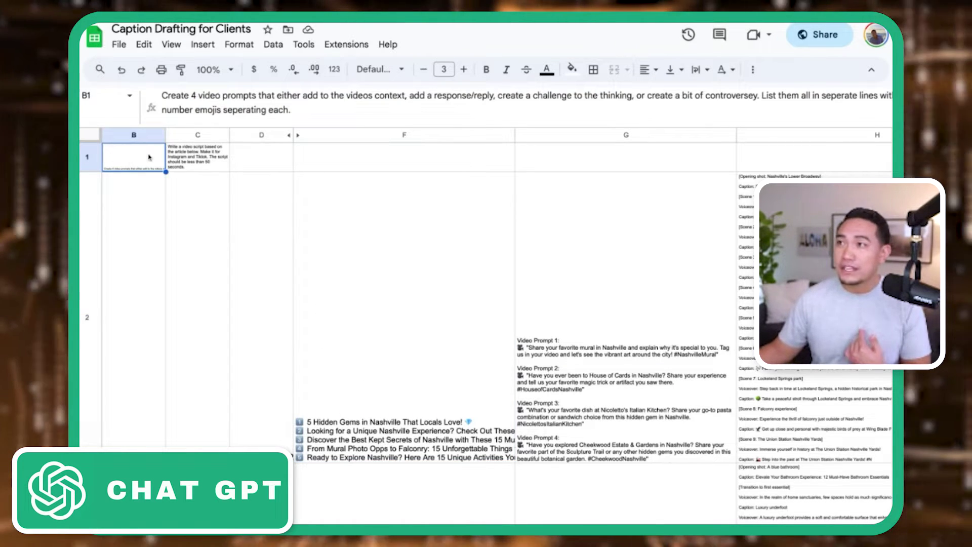
pyautogui.click(578, 384)
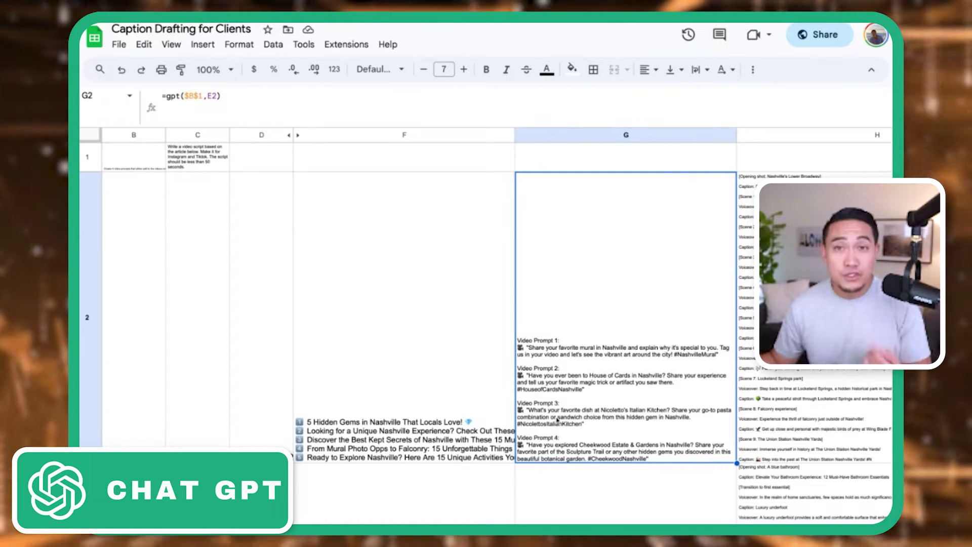
pyautogui.click(815, 371)
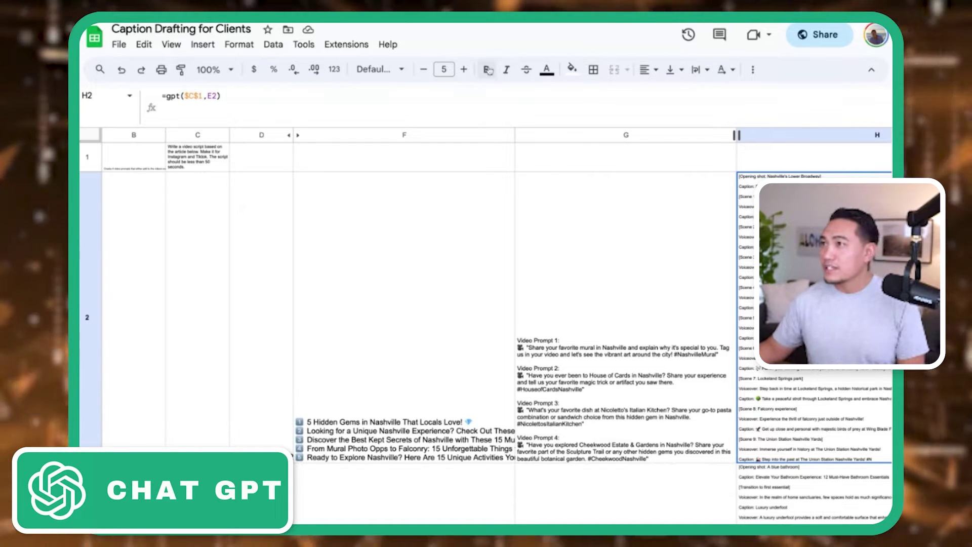
# Raise H2's script text from font size 5 to 7 and zoom in to read it.
pyautogui.click(463, 70)
pyautogui.click(463, 70)
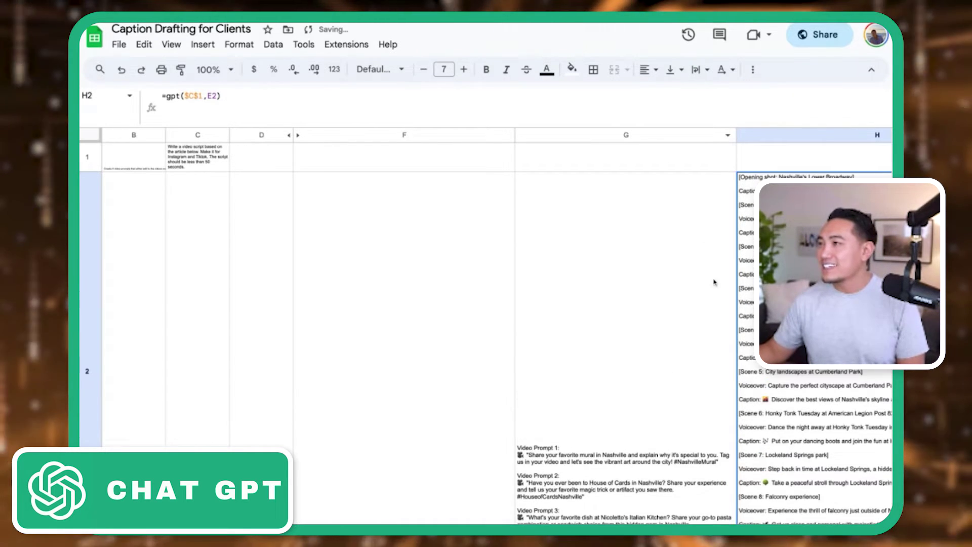
pyautogui.hscroll(3, 714, 282)
pyautogui.hotkey('ctrl', '+')
pyautogui.hotkey('ctrl', '+')
pyautogui.hscroll(3, 686, 288)
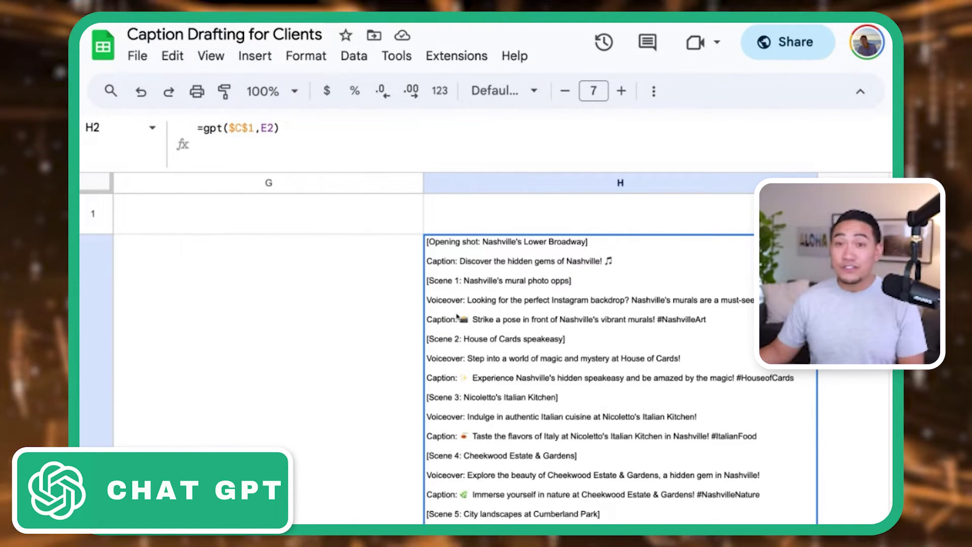
# Inspect the prompt formula in G2 and restore the normal page zoom.
pyautogui.click(376, 361)
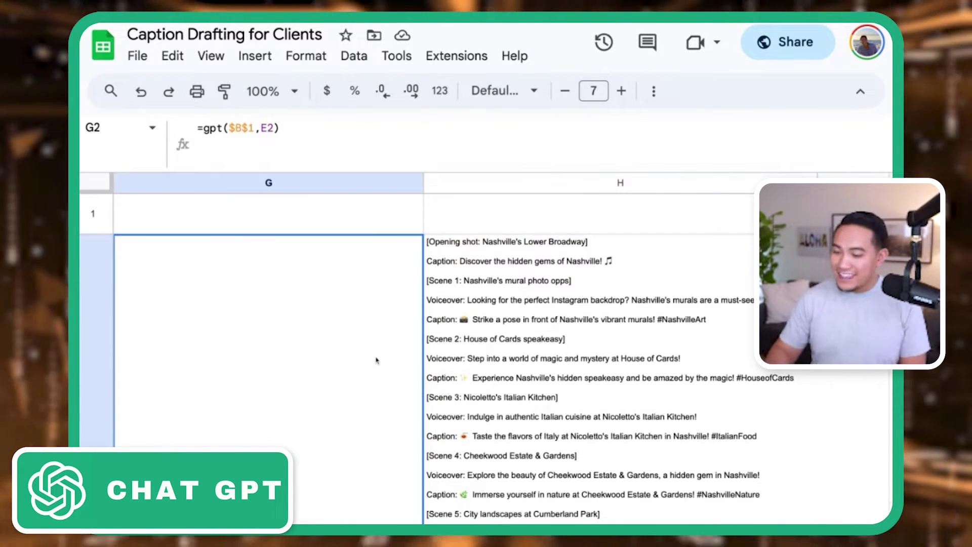
pyautogui.hotkey('ctrl', '-')
pyautogui.hotkey('ctrl', '-')
pyautogui.hscroll(-5, 415, 354)
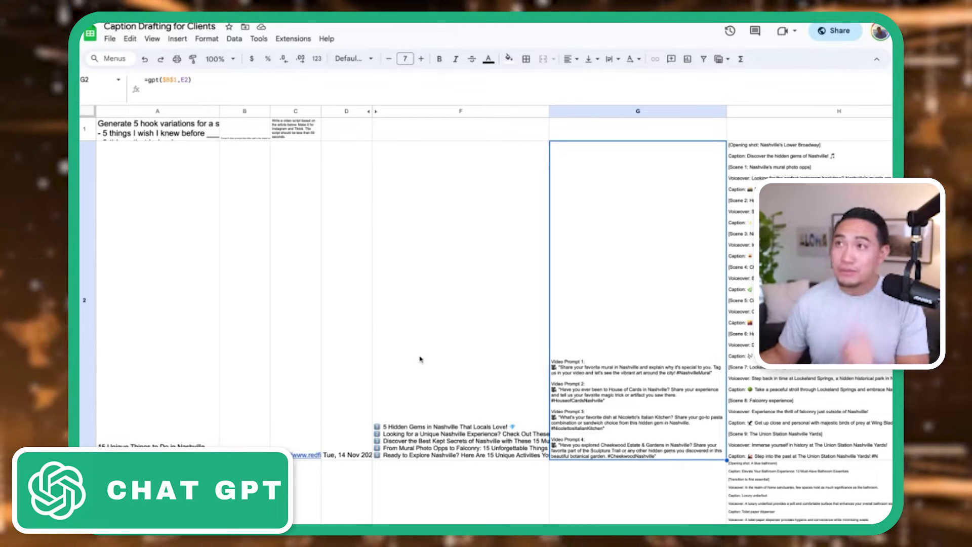
pyautogui.click(293, 38)
# View the GPT for Sheets and Docs Marketplace listing, then open a fresh tab for a new spreadsheet.
pyautogui.moveTo(365, 222)
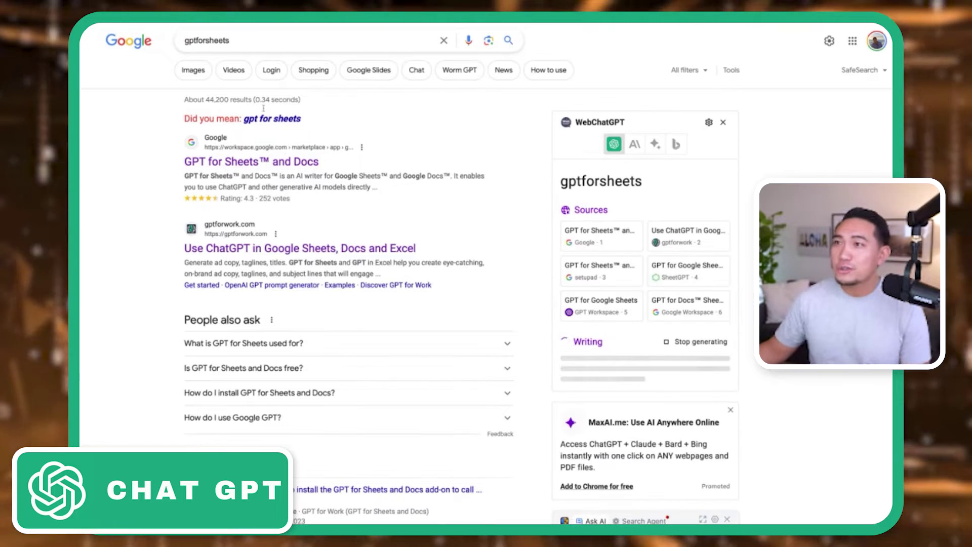
pyautogui.click(306, 167)
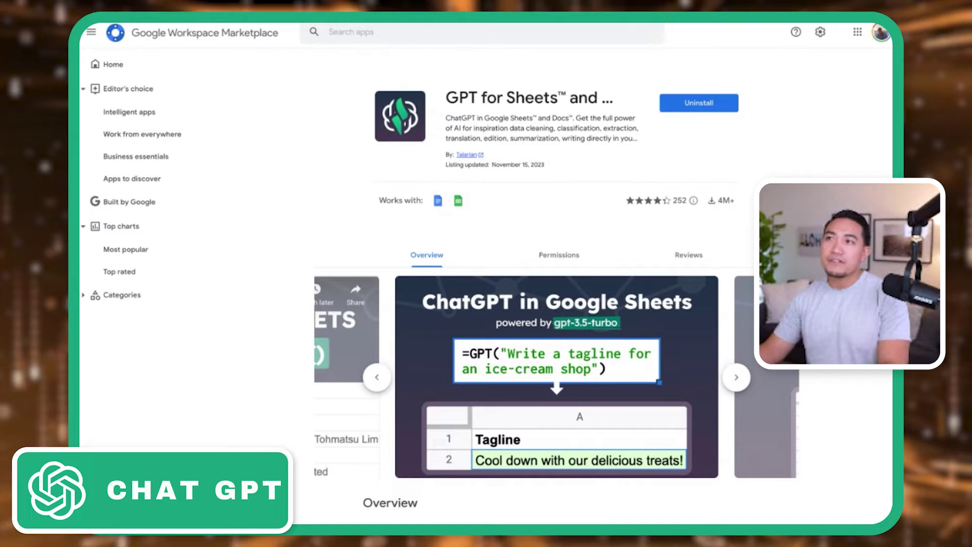
pyautogui.hotkey('ctrl', 't')
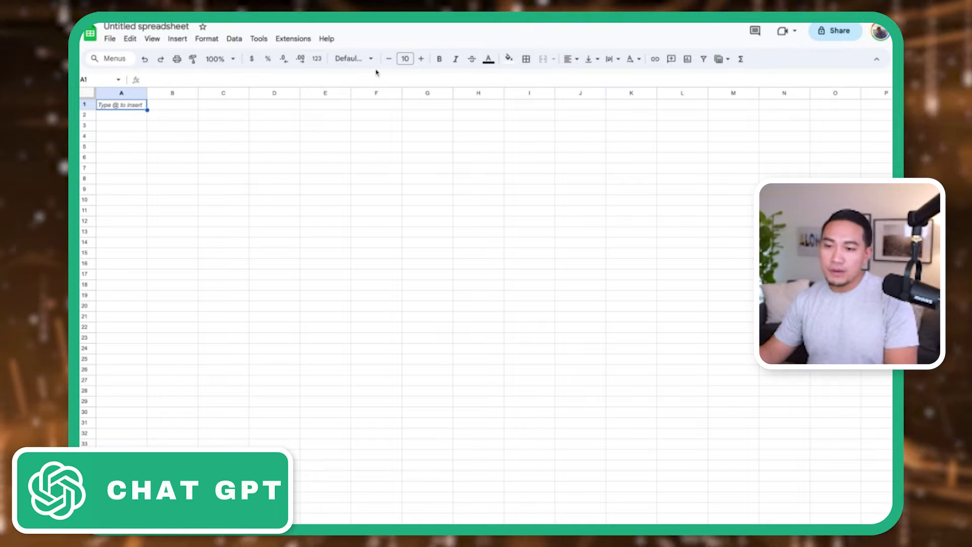
# Enter the 'Give 3 video prompts about the topics below…' request and insert a column before it.
pyautogui.write('Give 3 video ')
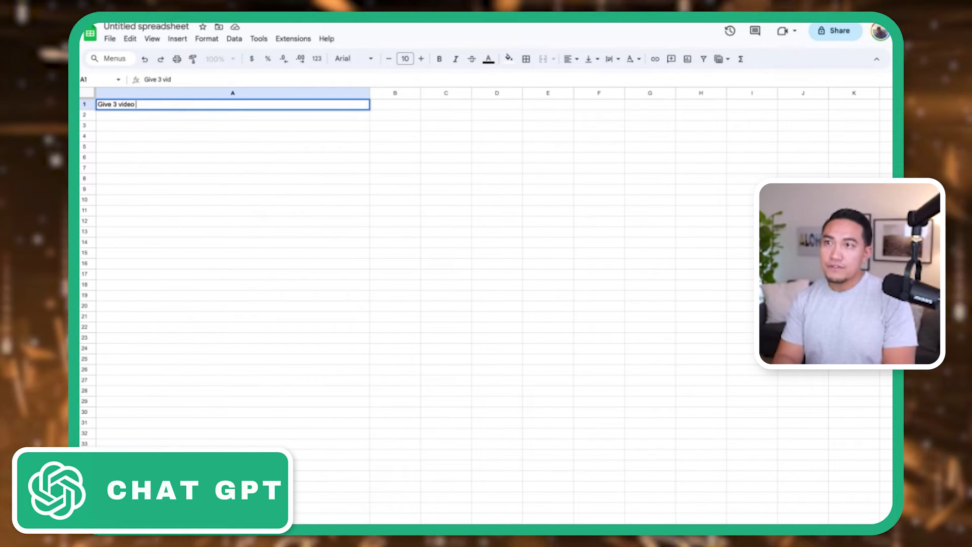
pyautogui.write('prompts about the topics')
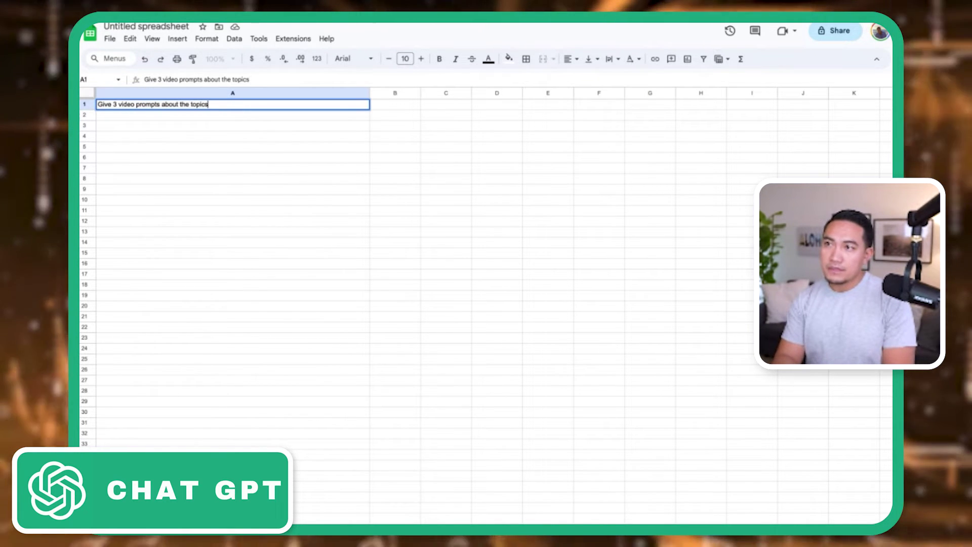
pyautogui.write(' below. The prop')
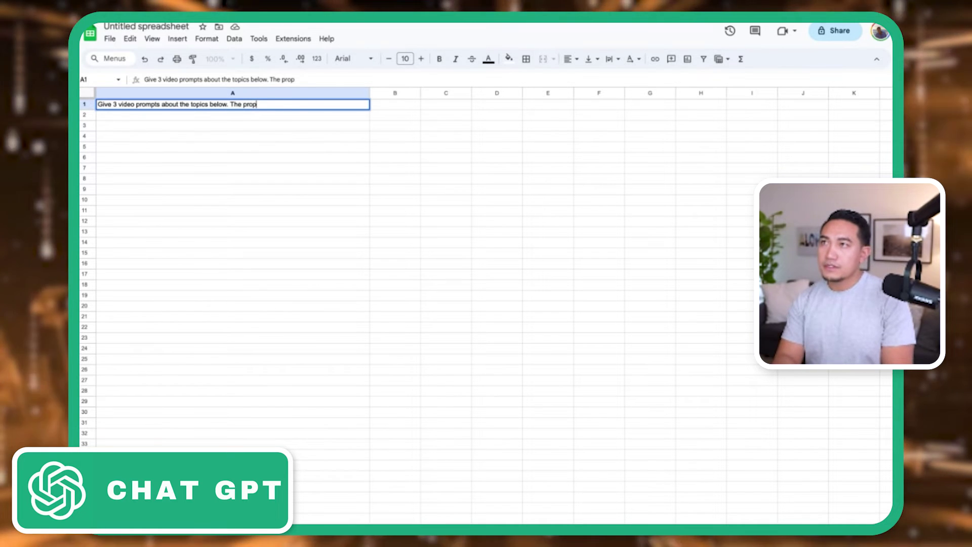
pyautogui.write('mts spark cour')
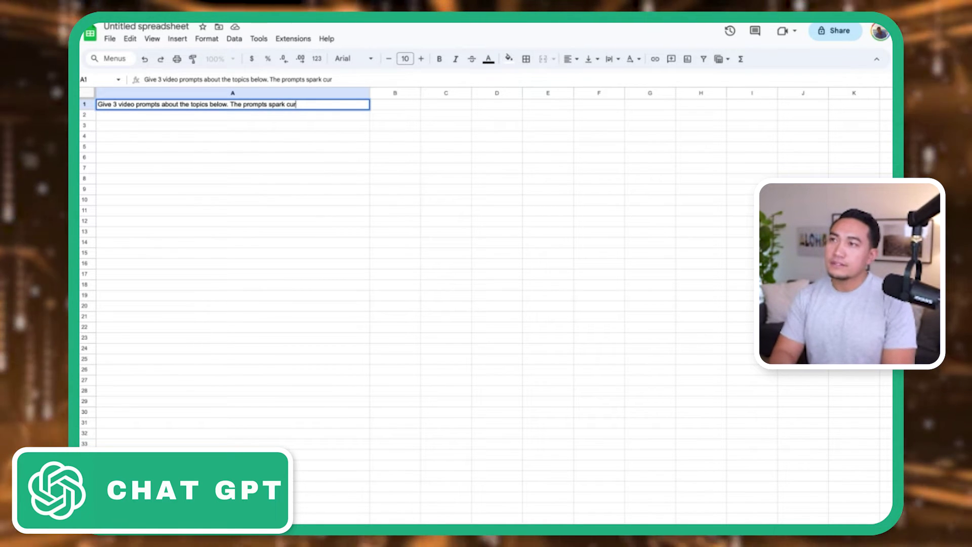
pyautogui.write('osity, controversy, or te')
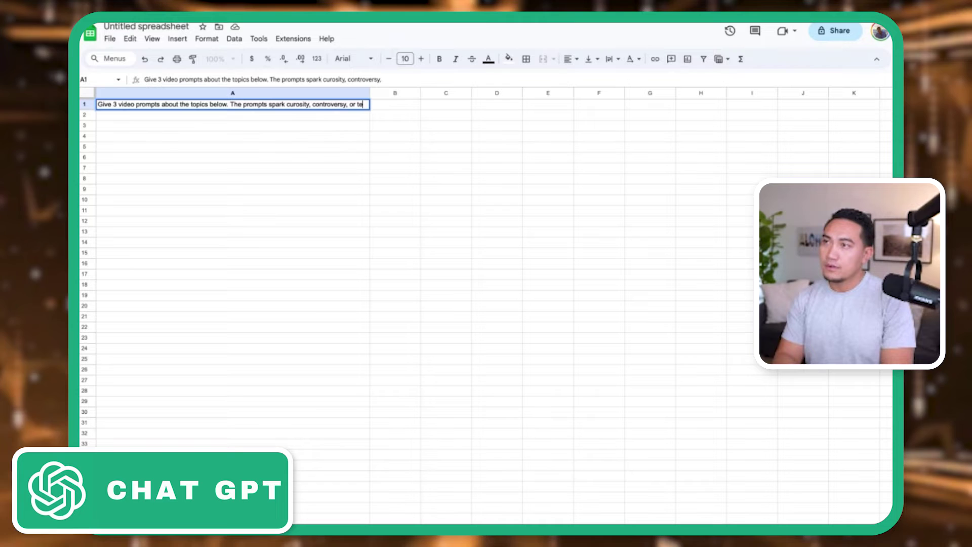
pyautogui.write('ach something.')
pyautogui.press('Return')
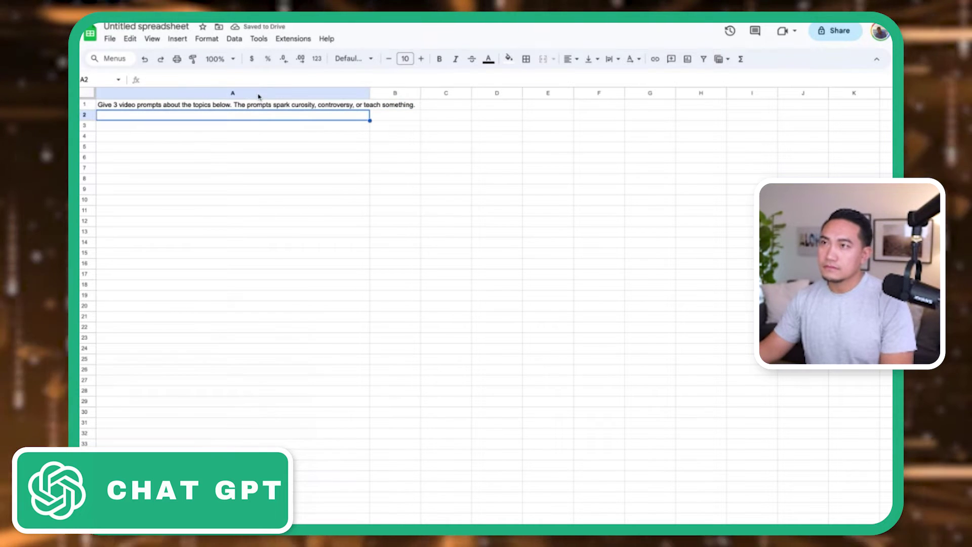
pyautogui.rightClick(259, 96)
pyautogui.click(357, 183)
pyautogui.click(301, 115)
# Label A1–A3 Task, Context and Tone, with 'In 8 the grade level' in B3.
pyautogui.click(308, 108)
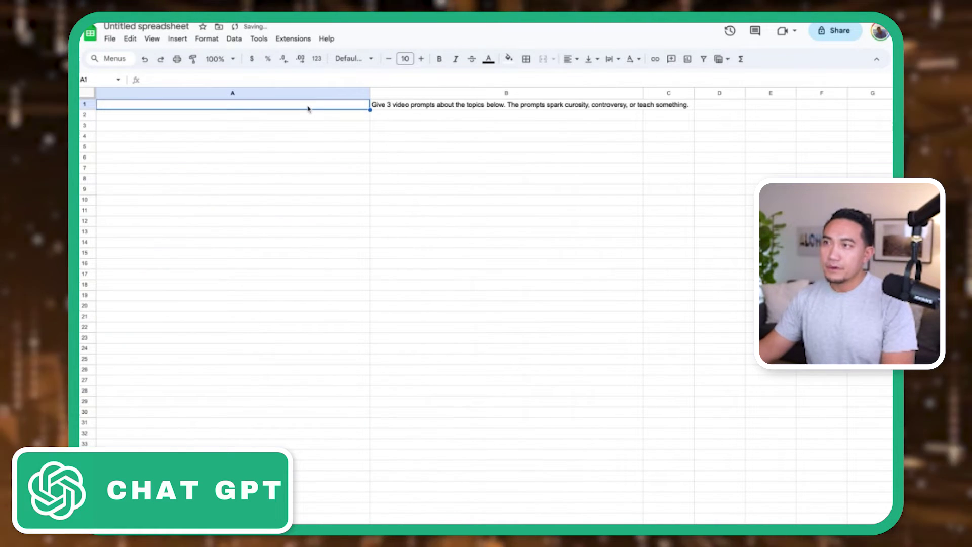
pyautogui.write('Task')
pyautogui.press('Return')
pyautogui.write('Context')
pyautogui.press('Return')
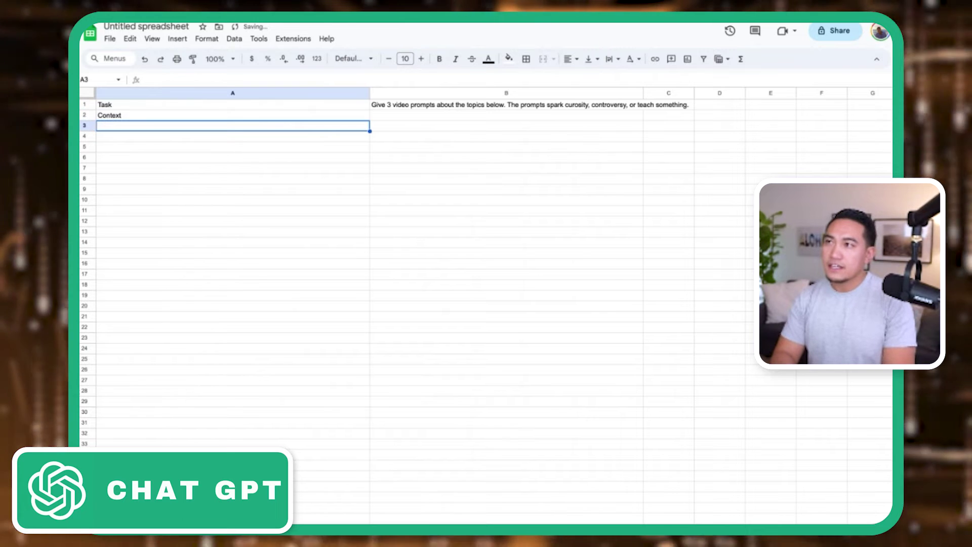
pyautogui.write('Tone')
pyautogui.press('Tab')
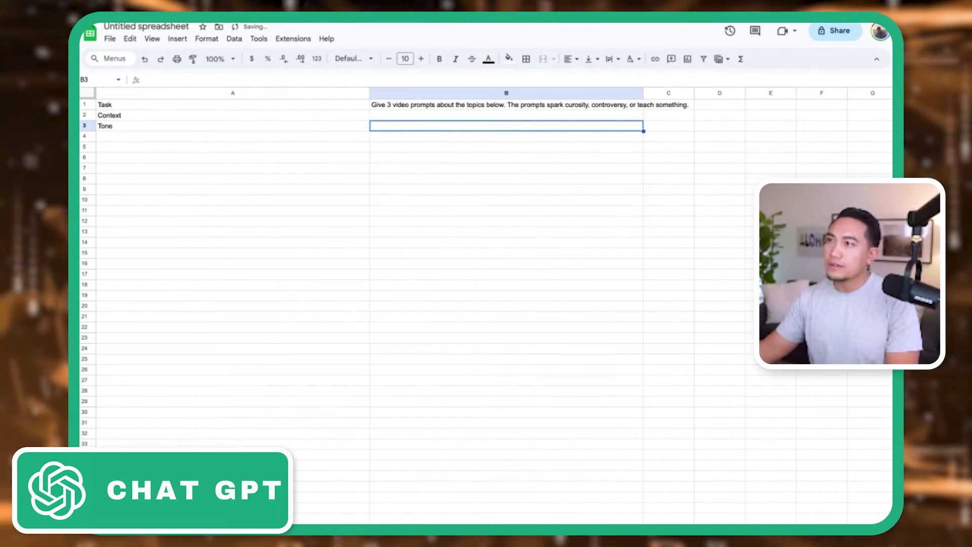
pyautogui.write('In 8 the')
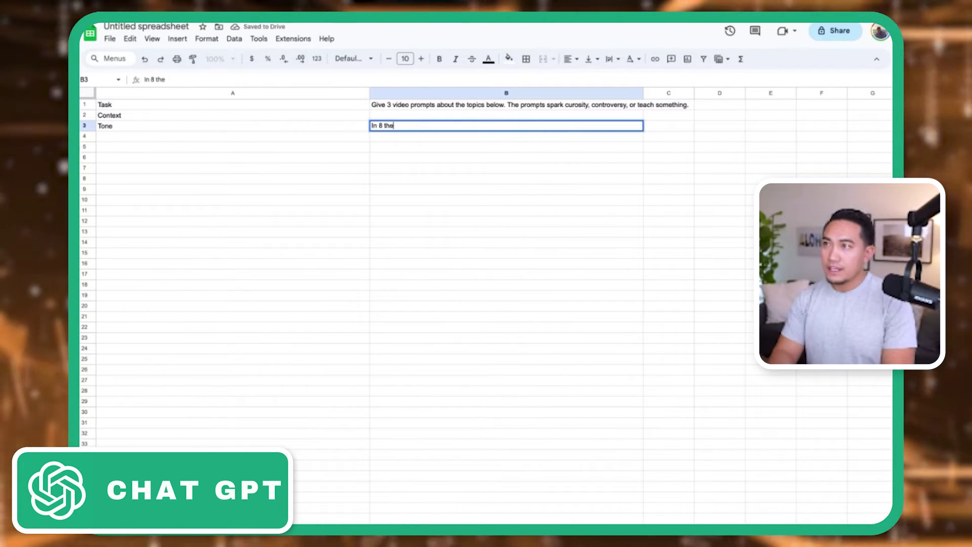
pyautogui.press('BackSpace')
pyautogui.press('BackSpace')
pyautogui.press('BackSpace')
pyautogui.press('BackSpace')
pyautogui.write('th grade level')
pyautogui.press('Return')
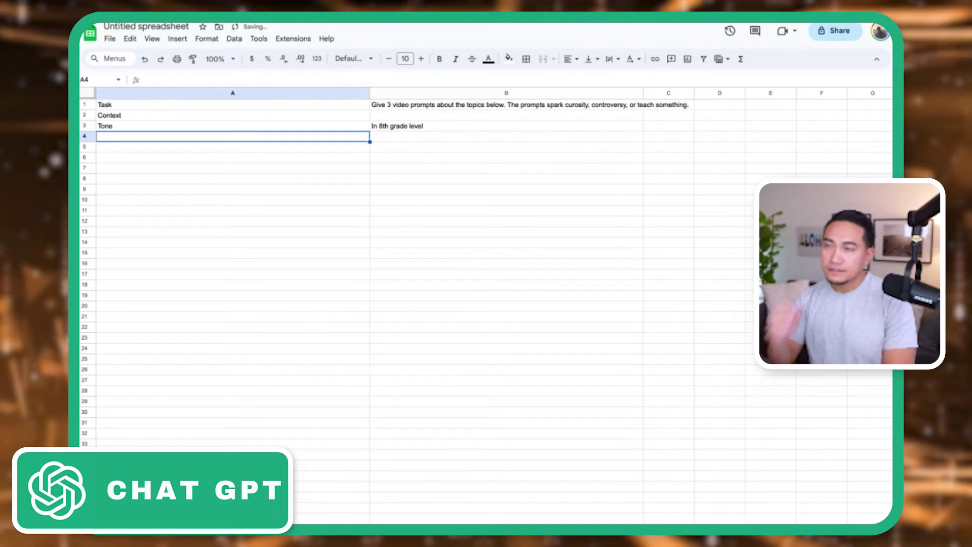
pyautogui.click(464, 117)
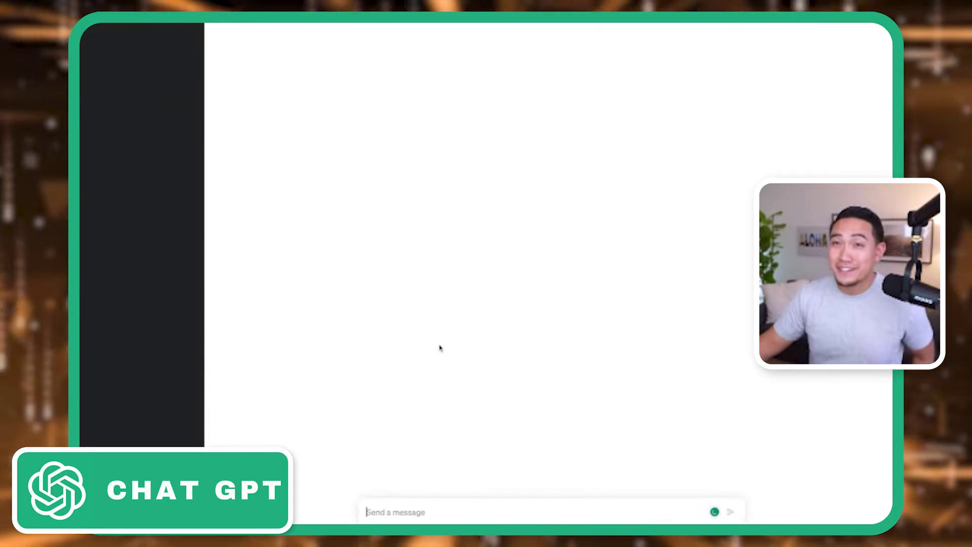
# Ask ChatGPT for 10 interesting real estate investing topics and select the first five.
pyautogui.write('give me 10 interesting topics on')
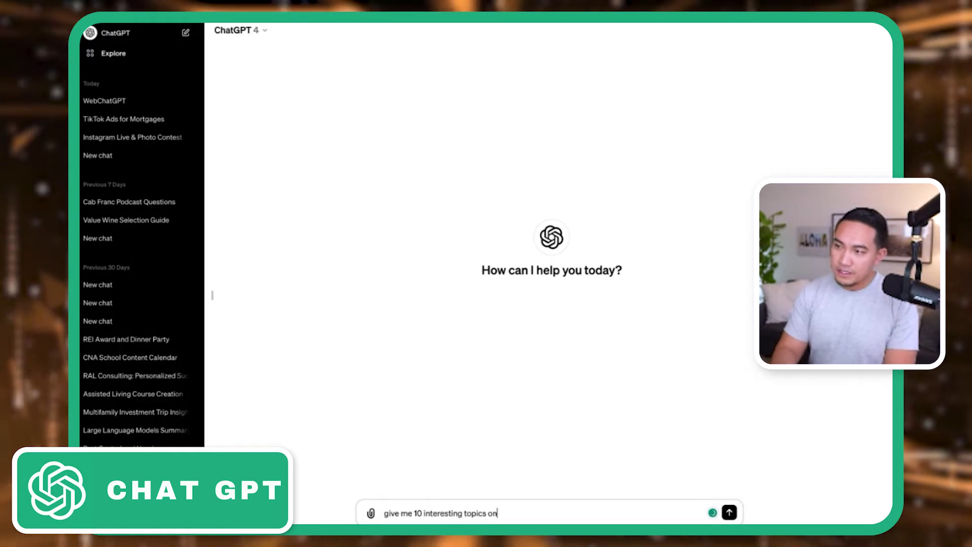
pyautogui.write(' real estate ')
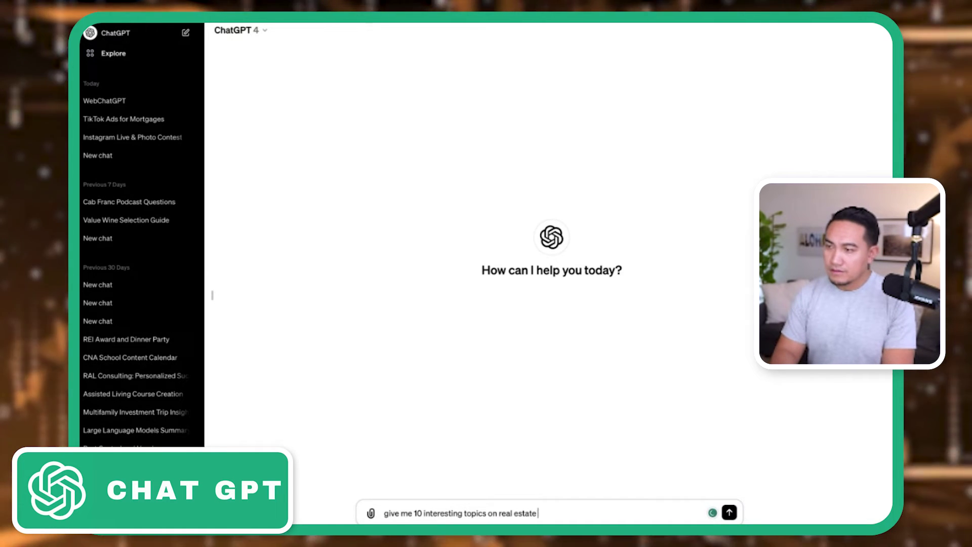
pyautogui.write('investing')
pyautogui.press('Return')
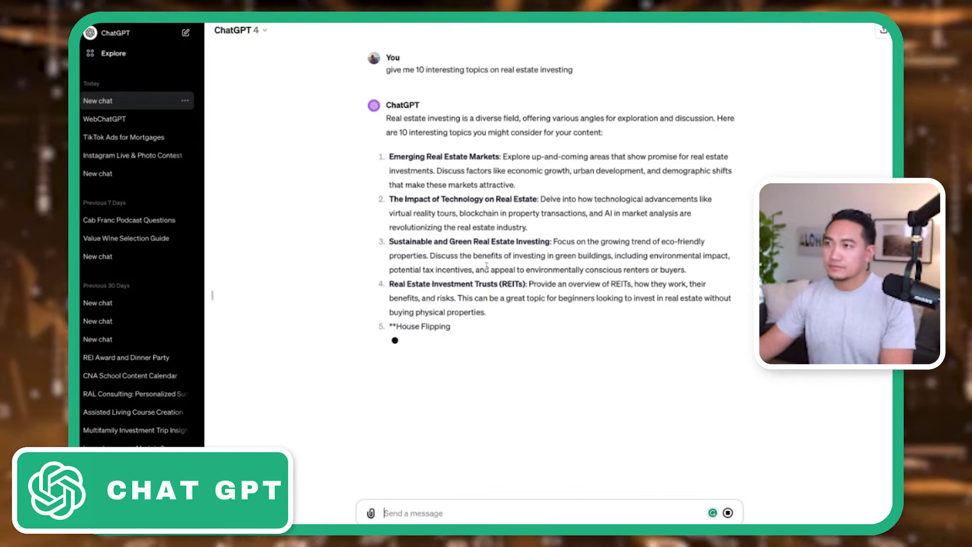
pyautogui.moveTo(538, 356); pyautogui.dragTo(389, 155)
# Insert 'to help me create a social media vido' into the Task text in B1.
pyautogui.hotkey('ctrl', 'Tab')
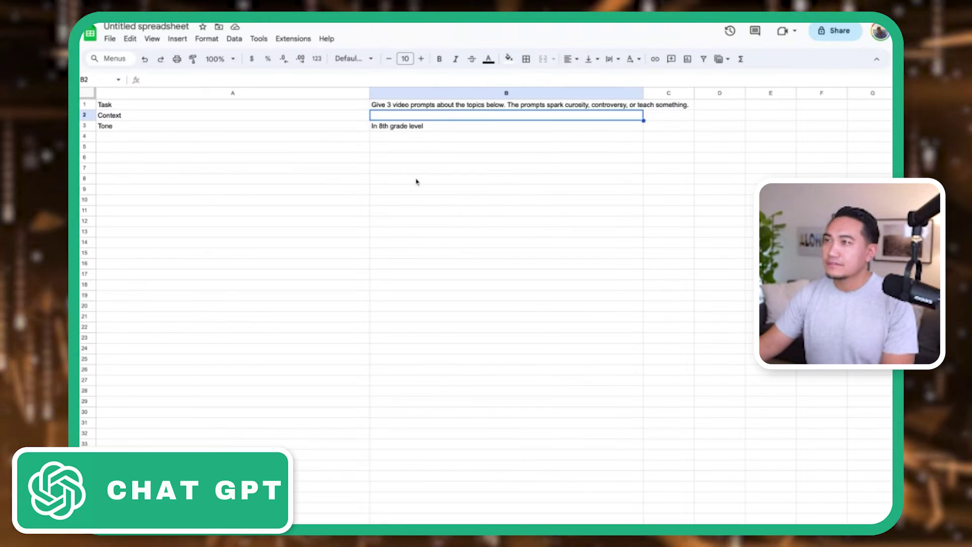
pyautogui.click(452, 106)
pyautogui.click(456, 116)
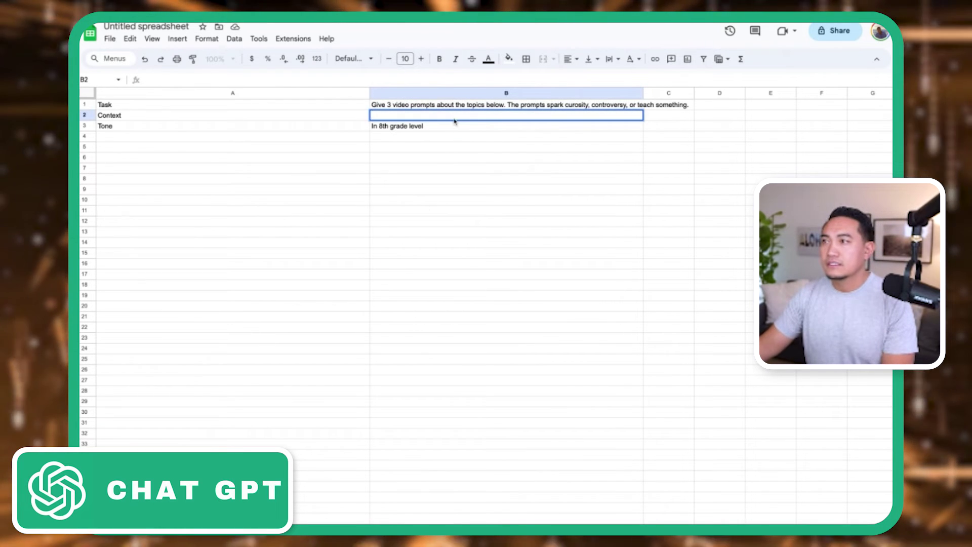
pyautogui.click(410, 106)
pyautogui.doubleClick(402, 104)
pyautogui.click(434, 104)
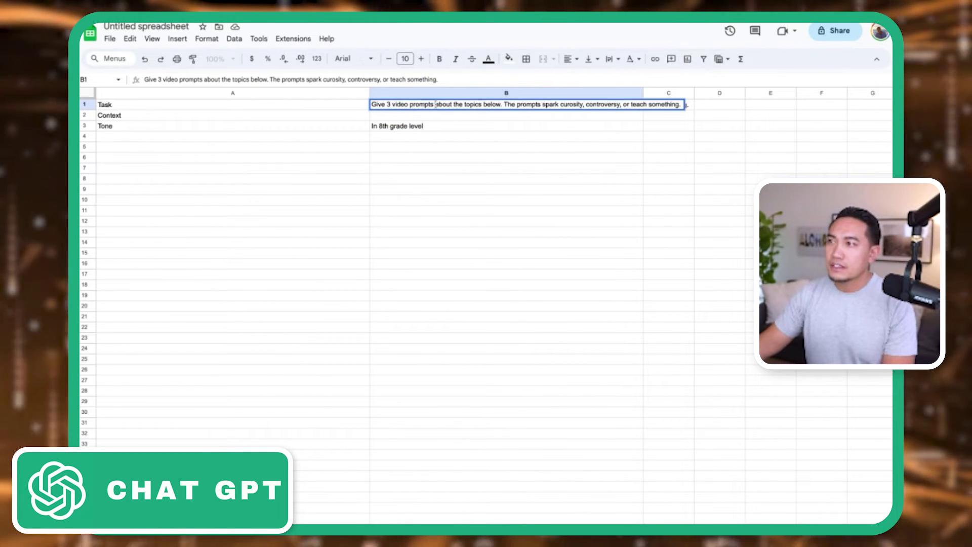
pyautogui.write('to help m')
pyautogui.write('e create a social med')
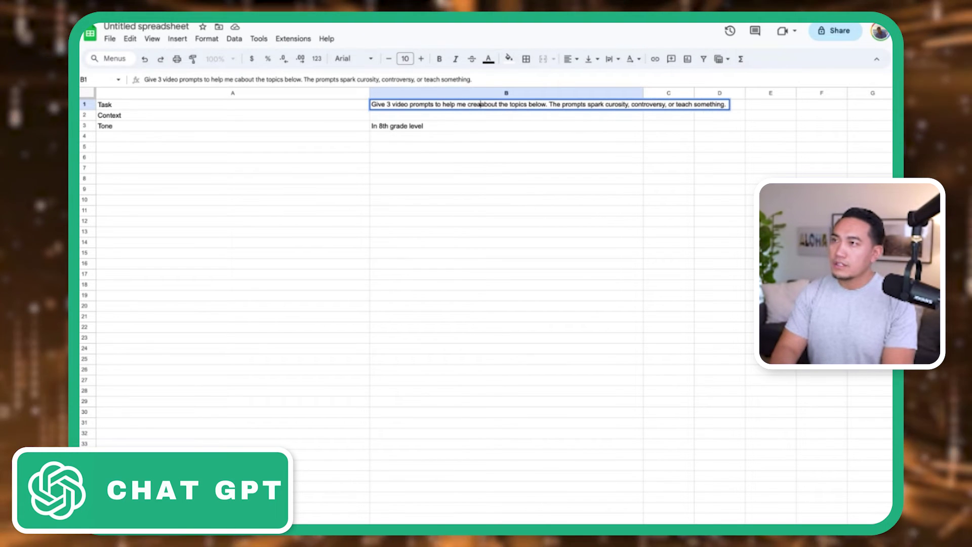
pyautogui.write('ia vido')
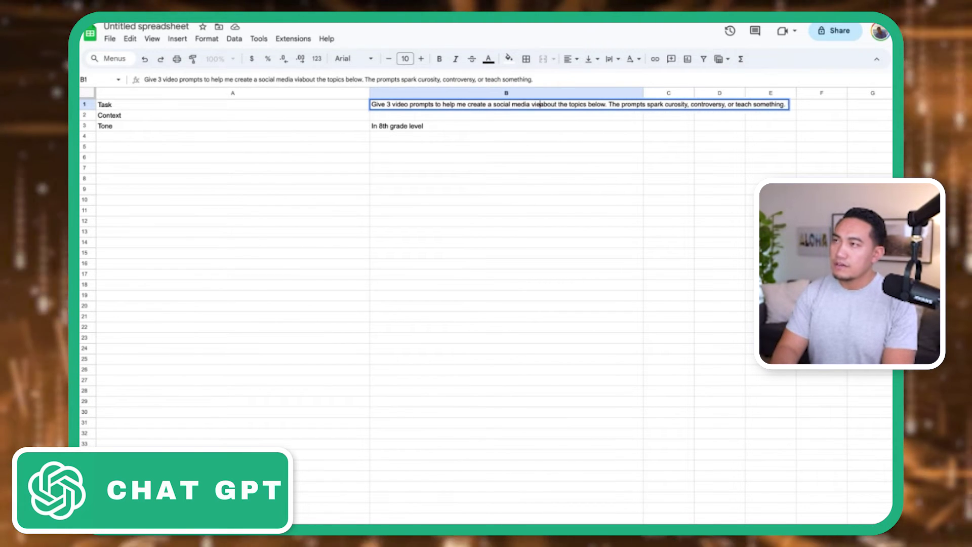
# Paste the five copied real-estate topics into the Context cell B2.
pyautogui.click(410, 116)
pyautogui.hotkey('ctrl', 'v')
pyautogui.click(474, 305)
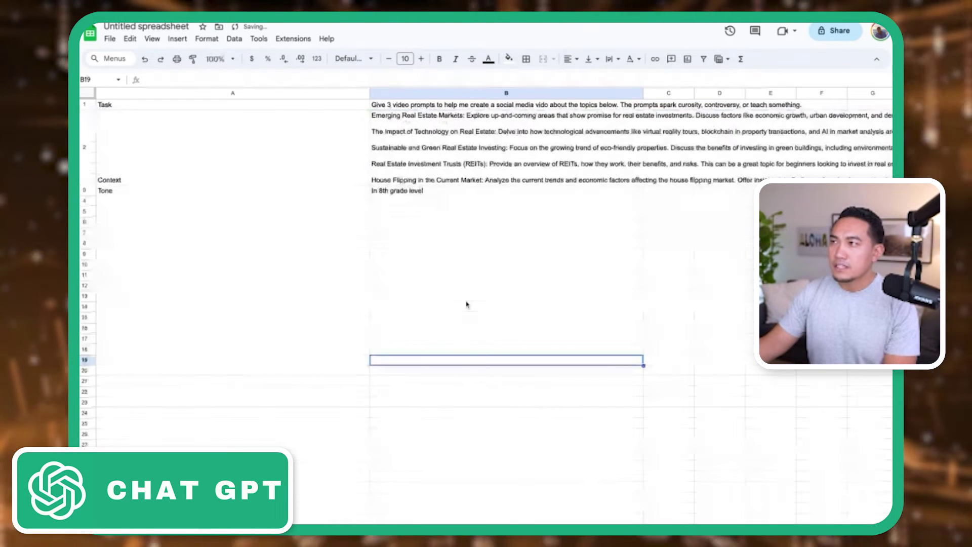
pyautogui.click(482, 268)
# Wrap the text in B2 and paint the same wrap formatting onto B1.
pyautogui.click(592, 120)
pyautogui.click(206, 38)
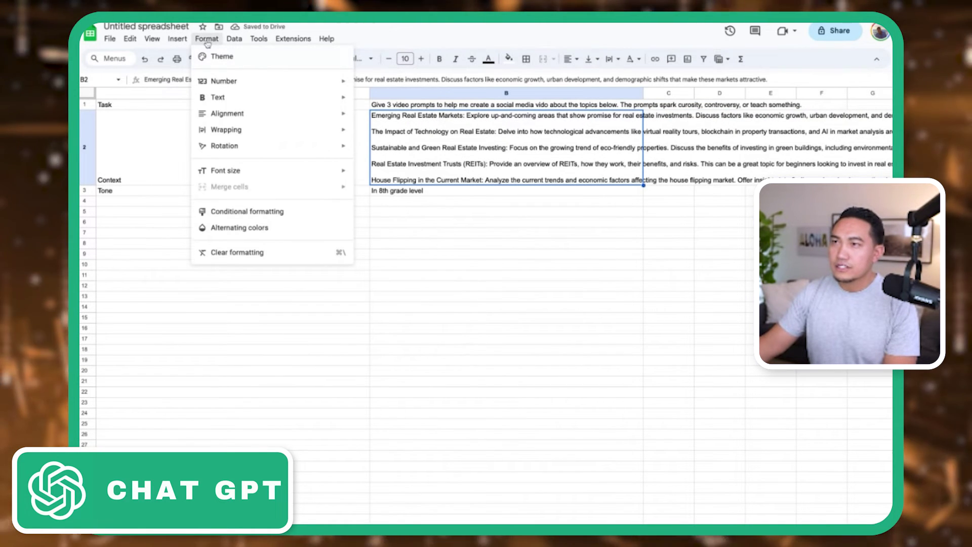
pyautogui.click(385, 144)
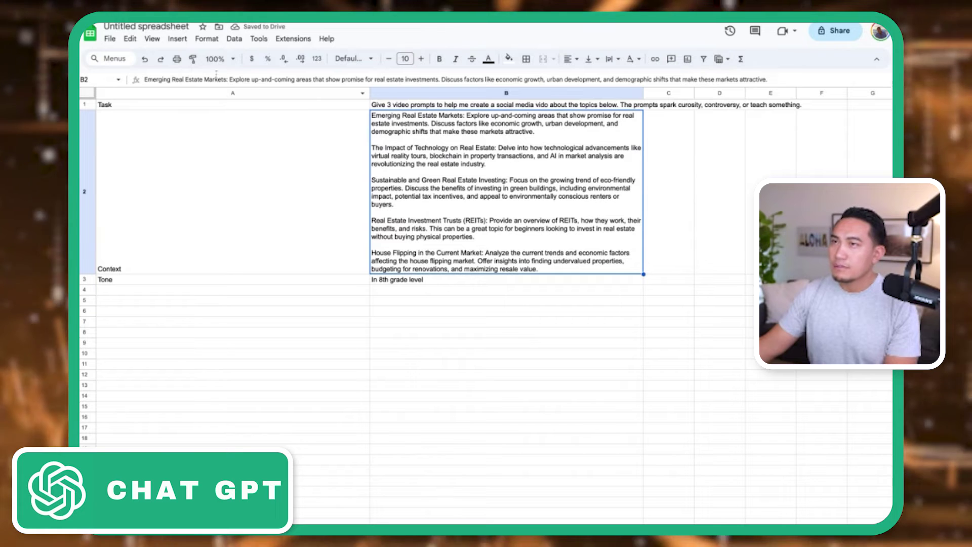
pyautogui.click(193, 59)
pyautogui.click(633, 105)
pyautogui.click(668, 116)
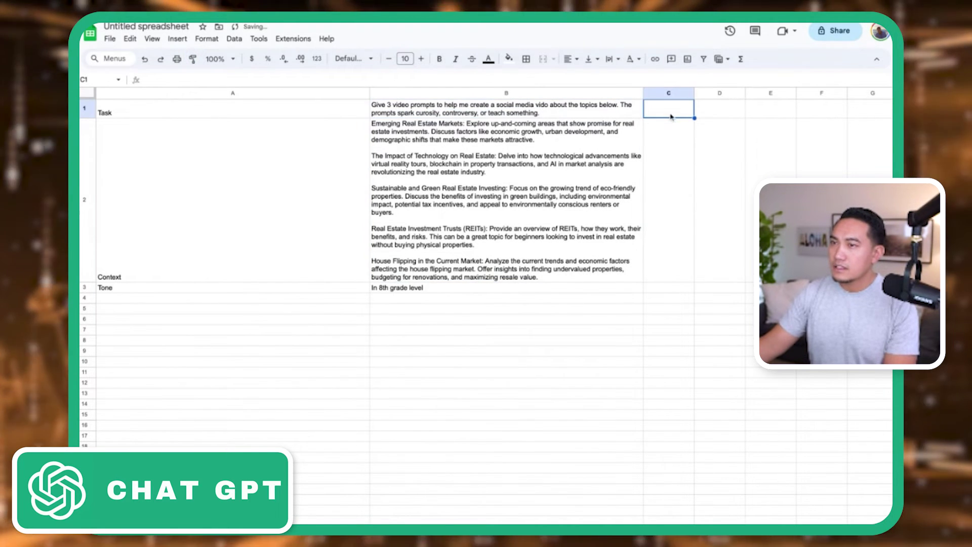
# Enable the GPT for Sheets and Docs functions for this spreadsheet.
pyautogui.write('=')
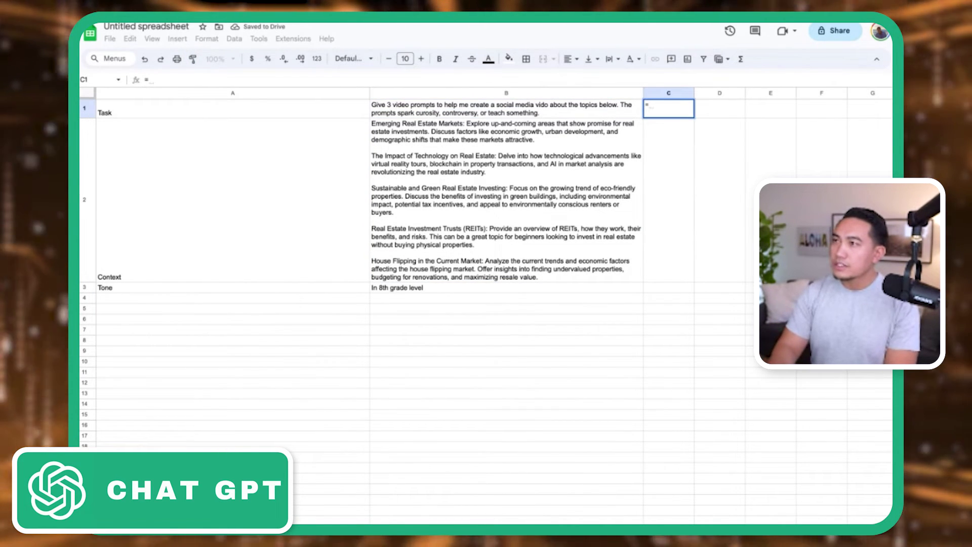
pyautogui.write('gpt(')
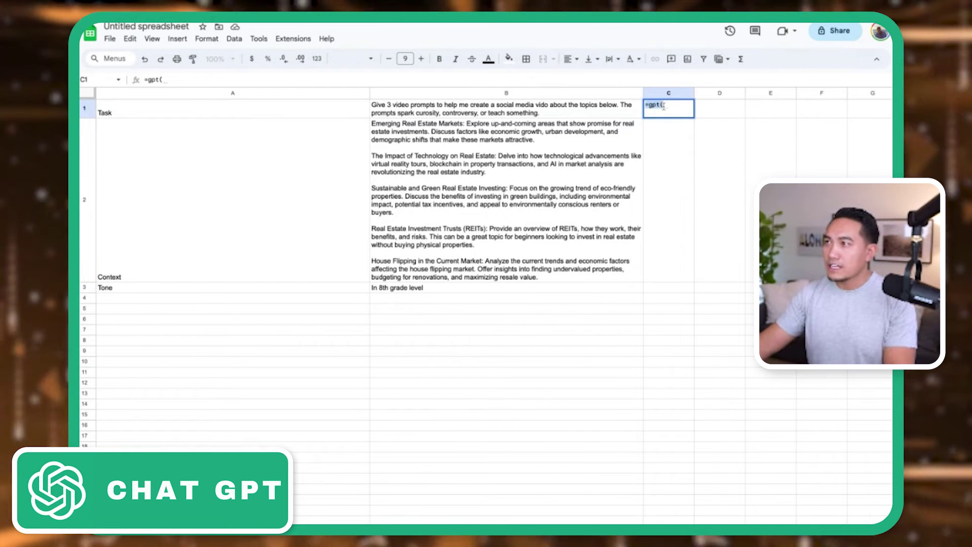
pyautogui.press('Escape')
pyautogui.click(259, 39)
pyautogui.moveTo(293, 39)
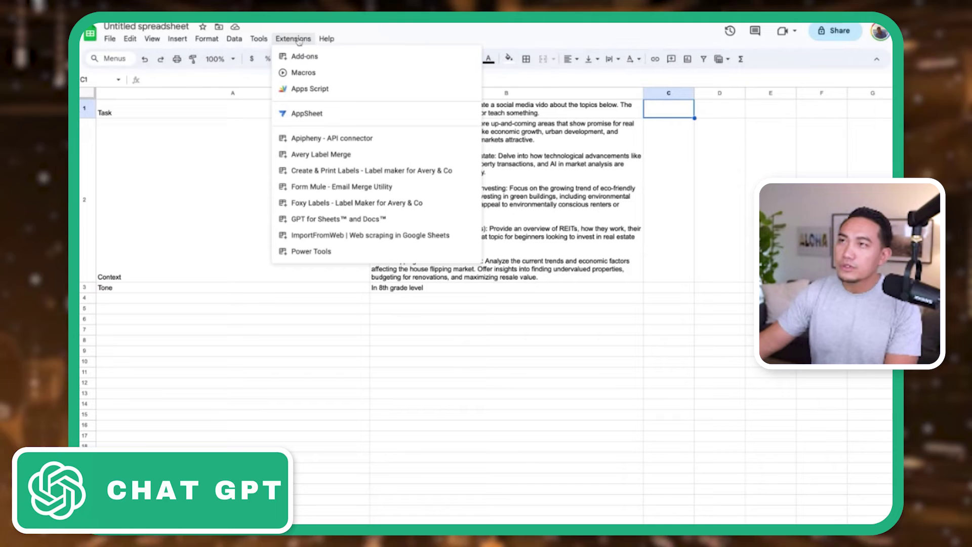
pyautogui.moveTo(332, 219)
pyautogui.click(538, 236)
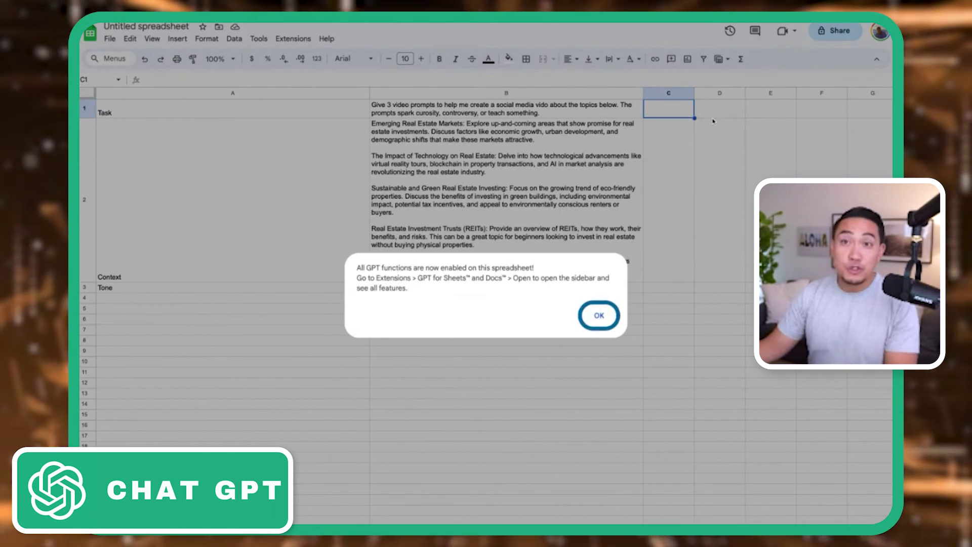
pyautogui.click(595, 315)
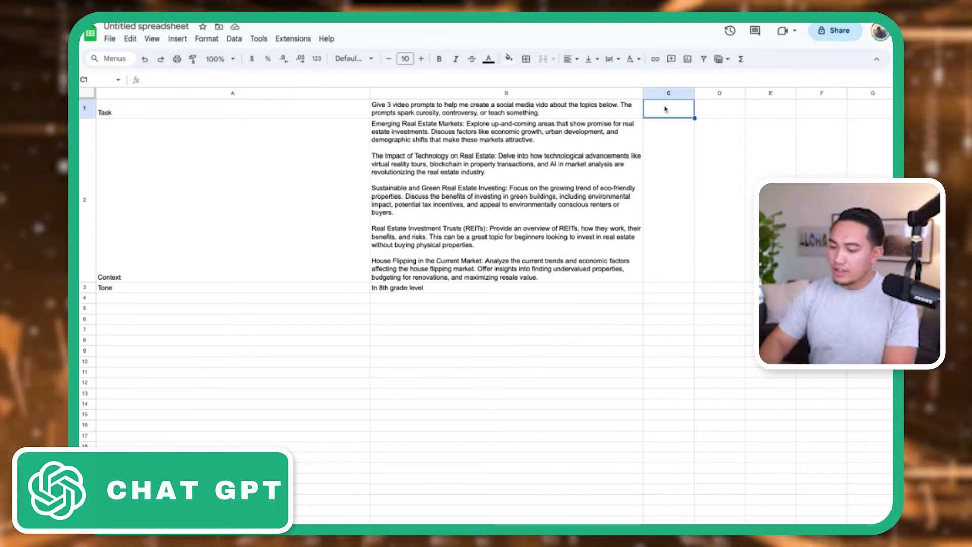
# Enter =gpt(A1:B3) in C1 to generate the three real-estate video prompts.
pyautogui.write('=gpt(')
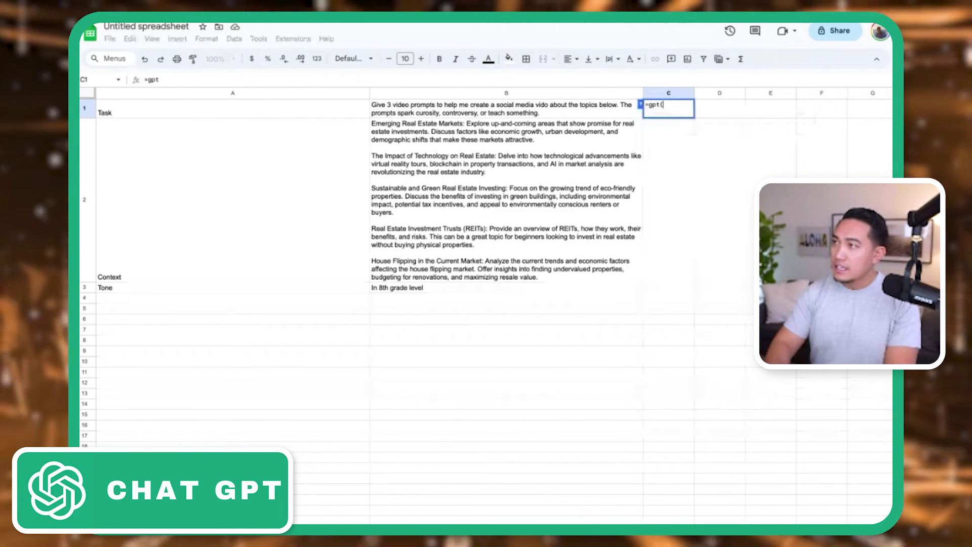
pyautogui.click(179, 112)
pyautogui.hotkey('shift', 'Right')
pyautogui.hotkey('shift', 'Down')
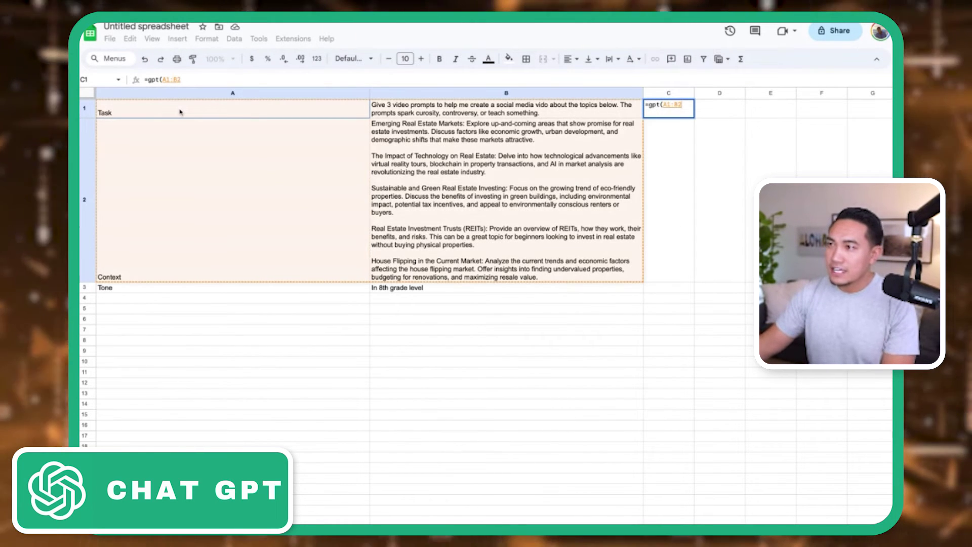
pyautogui.write(')')
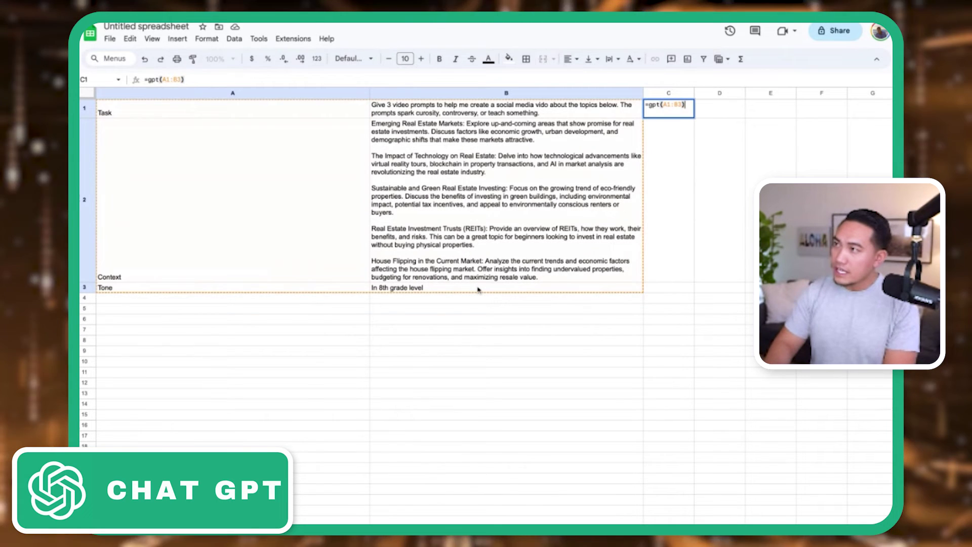
pyautogui.press('Return')
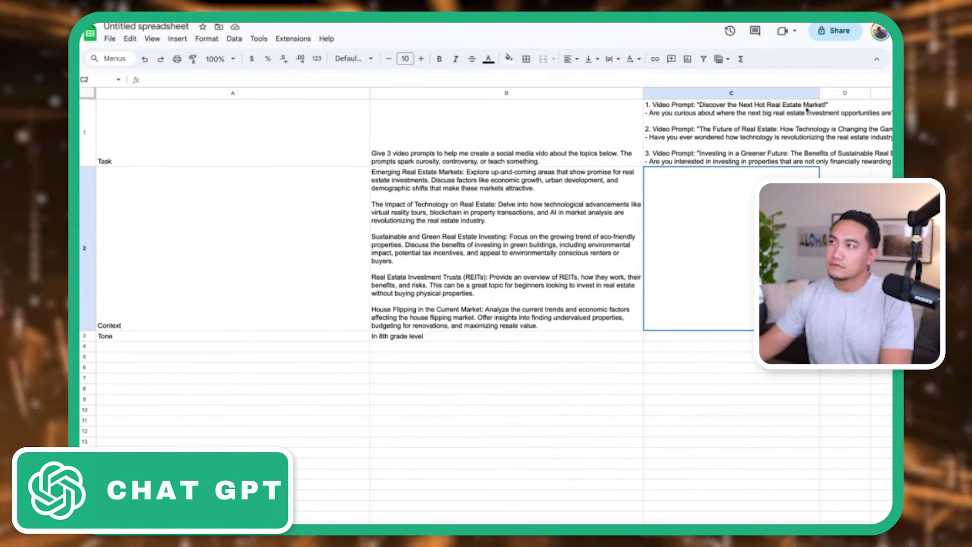
pyautogui.click(807, 109)
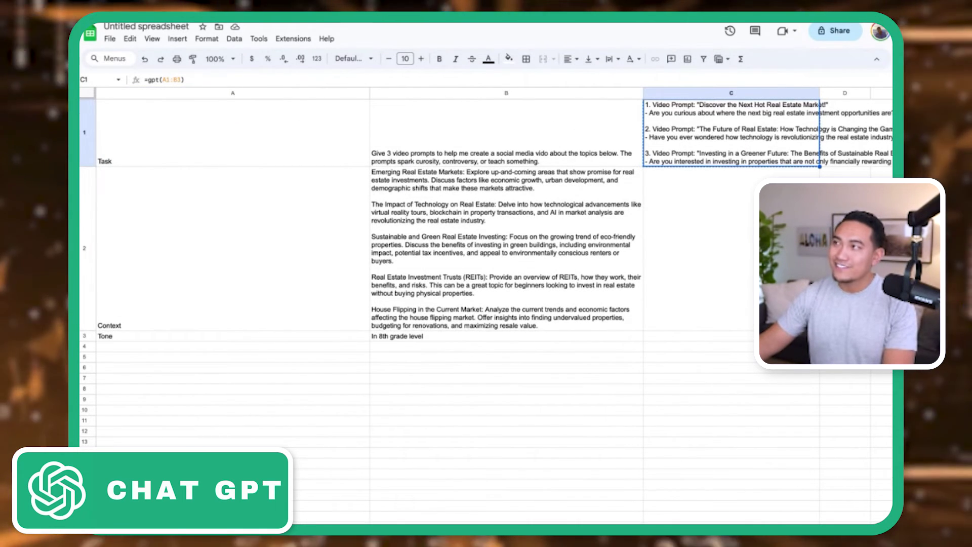
pyautogui.press('super+t')
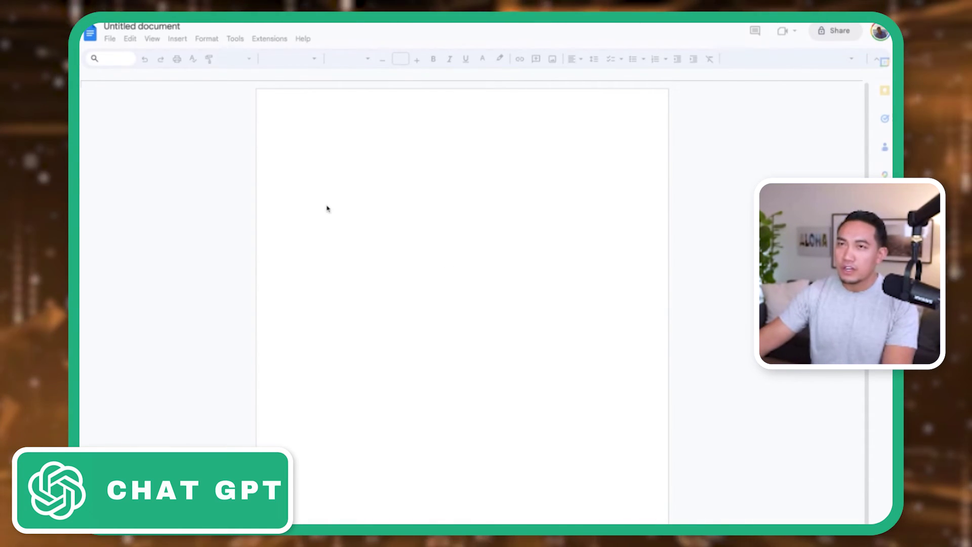
# Paste the three generated video prompts into the blank document and deselect the text.
pyautogui.write('1. Video Prompt: "Discover the Next Hot Real Estate Market!" - Are you curious about where the next big real estate investment opportunities are? Join us as we explore emerging real estate markets that show promise for high returns. From booming economies to urban development projects, we\'ll uncover the factors that make these areas attractive for investors. Get ready to be ahead of the game and make smart investment decisions!  2. Video Prompt: "The Future of Real Estate: How Technology is Changing the Game" - Have you ever wondered how technology is revolutionizing the real estate industry? Join us as we dive into the impact of virtual reality tours, blockchain in property transactions, and AI in market analysis. Discover how these advancements are transforming the way we buy, sell, and invest in real estate. Get ready to be amazed by the possibilities and stay ahead of the curve!  3. Video Prompt: "Investing in a Greener Future: The Benefits of Sustainable Real Estate" - Are you interested in investing in properties that are not only financially rewarding but also environmentally friendly? Join us as we explore the growing trend of sustainable and green real estate investing. Learn about the positive environmental impact, potential tax incentives, and the appeal to environmentally conscious renters or buyers. Get ready to make a difference while making a profit!')
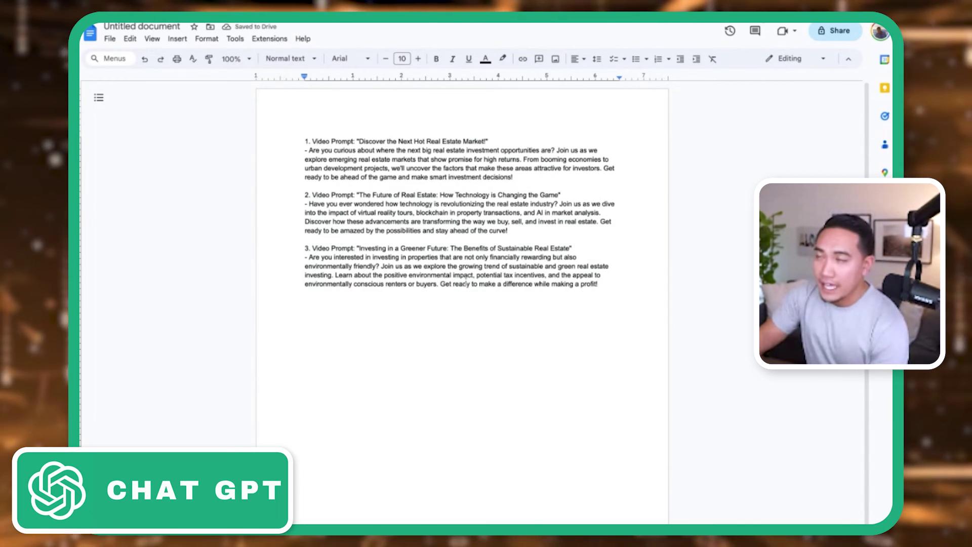
pyautogui.hotkey('ctrl', 'a')
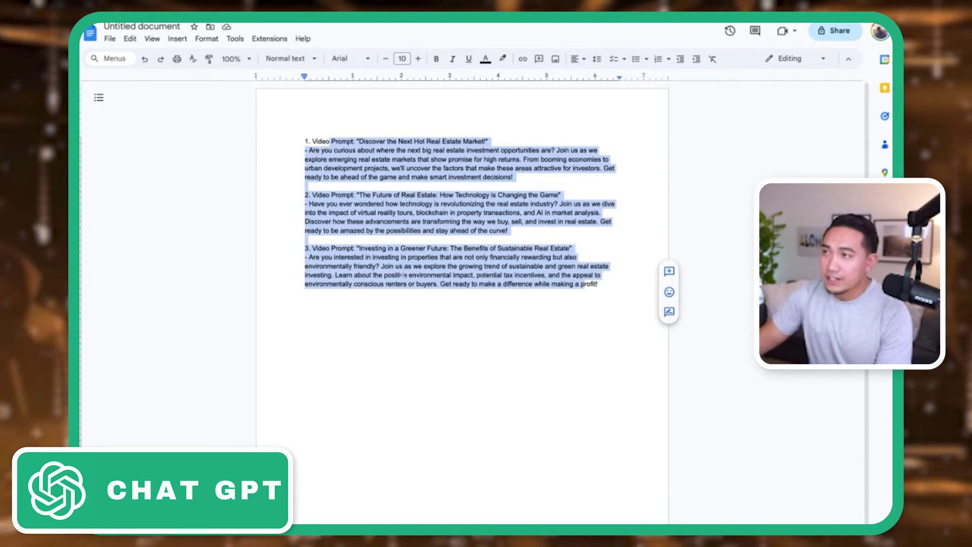
pyautogui.click(402, 274)
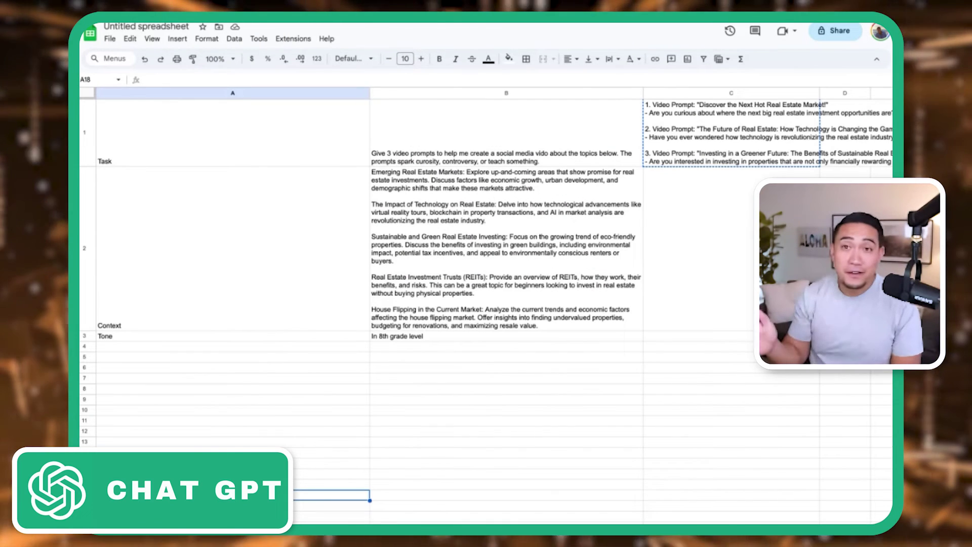
pyautogui.click(731, 432)
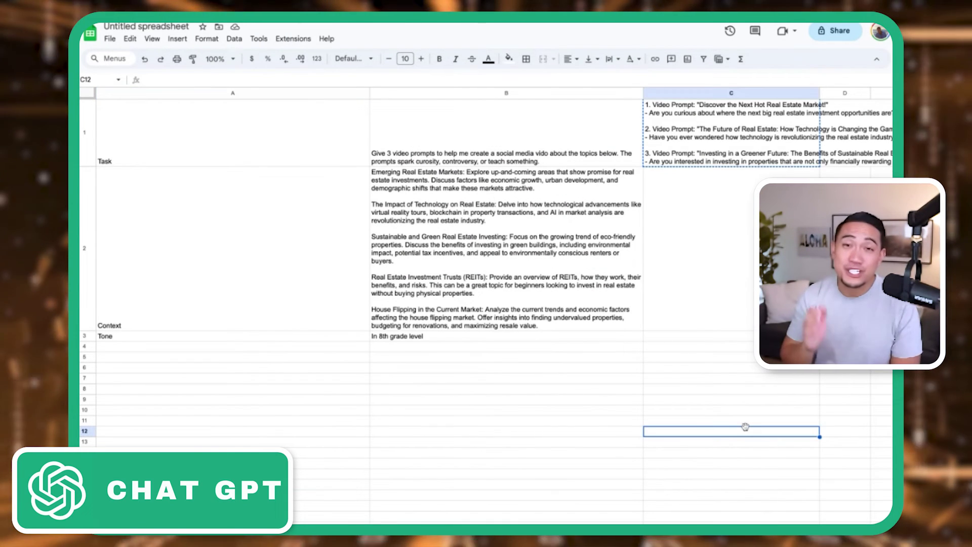